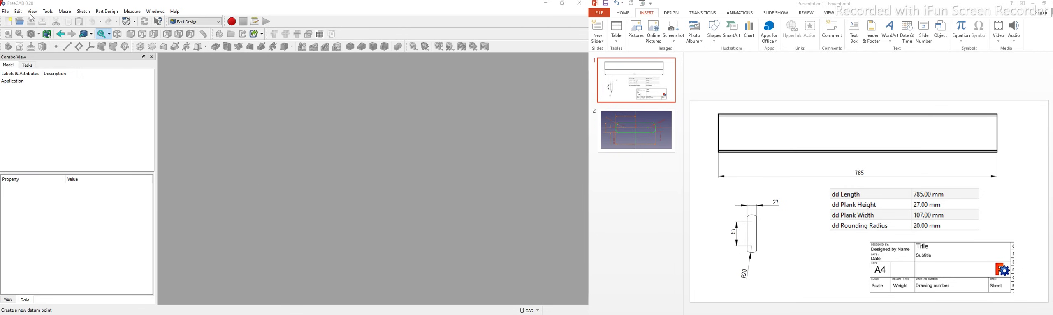
Look up the DynamicData workbench in the Addon manager by filtering for "dynamic", and check its details and installation status
left_click(48, 11)
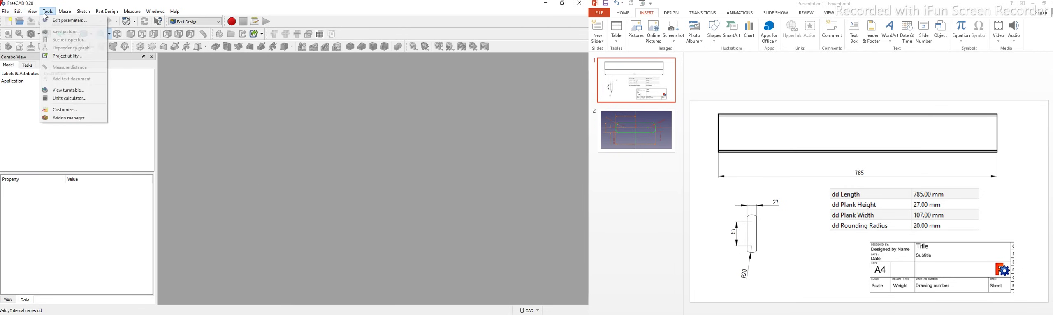
left_click(68, 119)
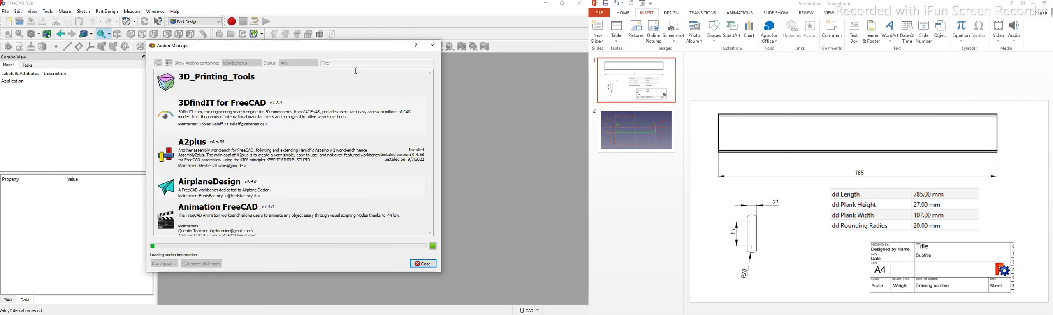
left_click(350, 64)
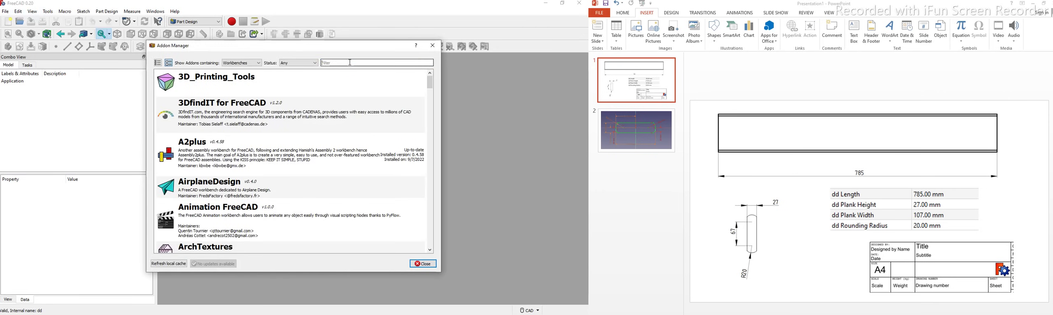
type("dy")
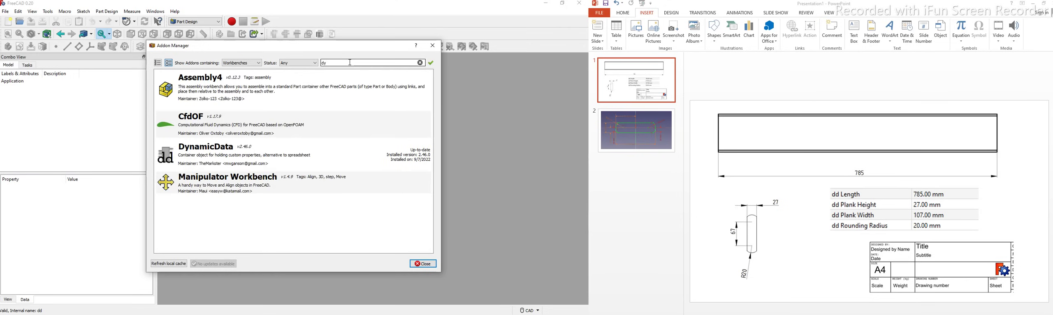
type("namic")
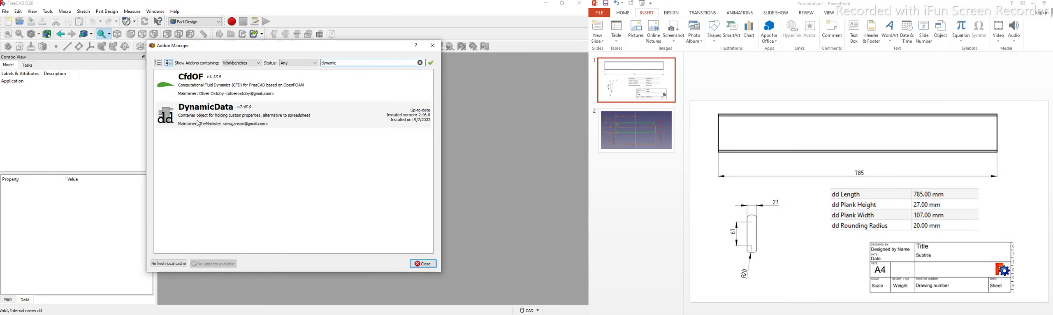
left_click(199, 123)
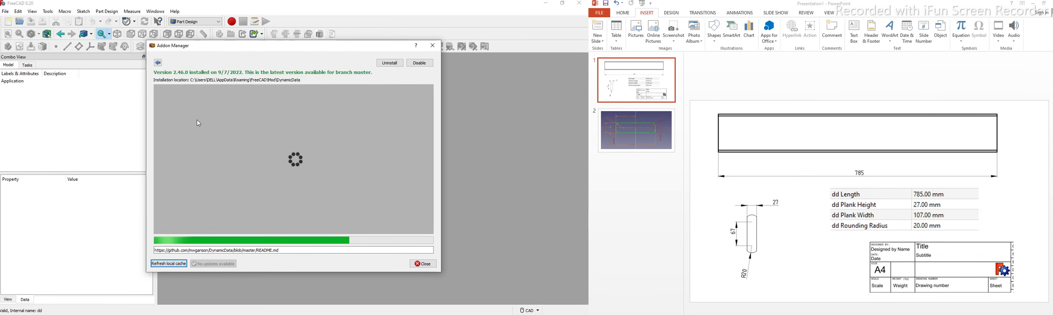
left_click(430, 266)
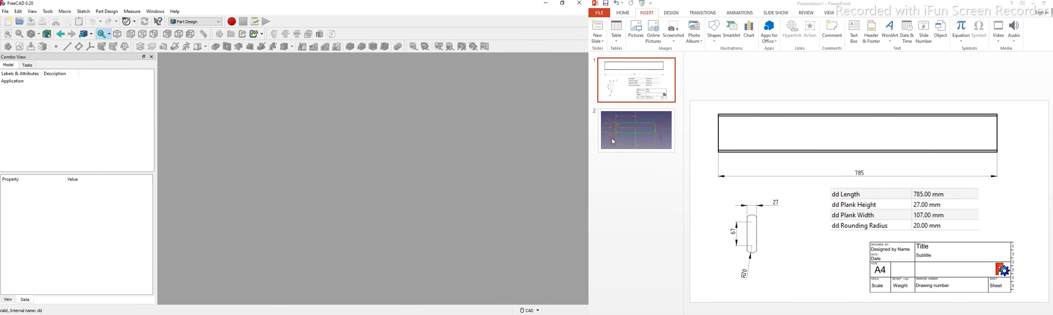
Examine the two reference slides in PowerPoint for the plank's drawing dimensions and its constrained profile sketch
left_click(650, 91)
left_click(635, 146)
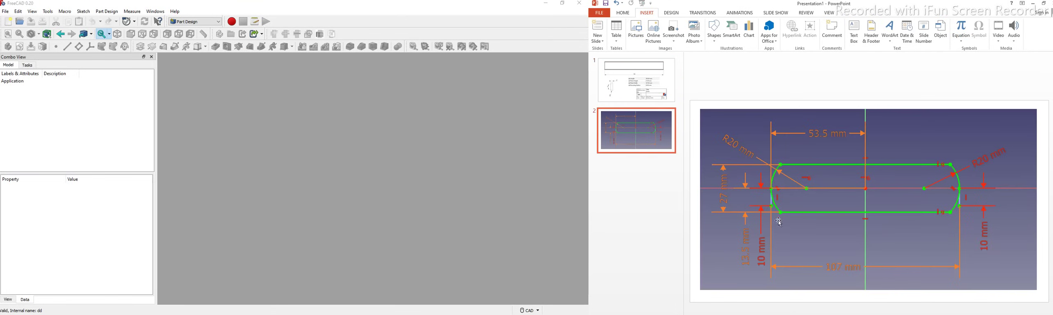
left_click(620, 82)
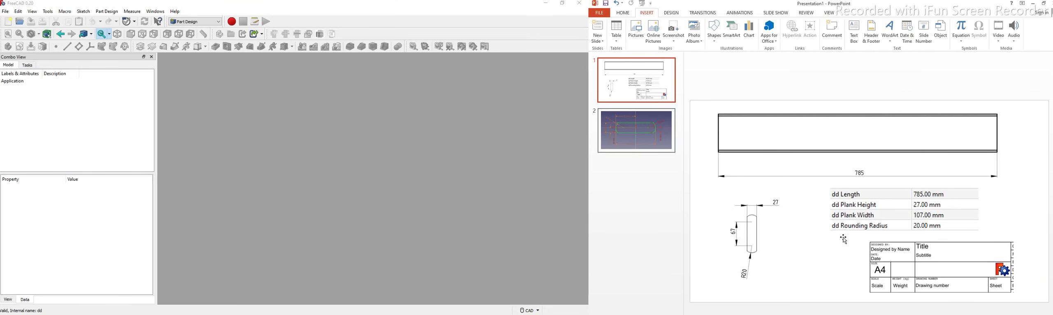
left_click(643, 148)
key("Up")
left_click(638, 136)
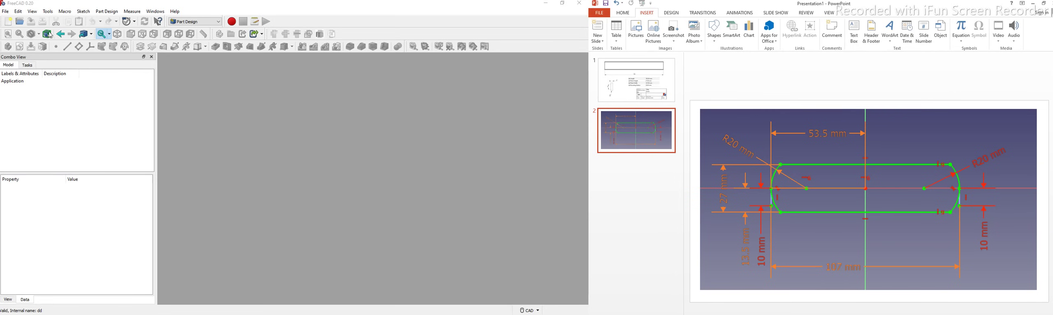
Create a new FreeCAD document and add a DynamicData container object, with the DynamicData toolbar moved to its own row
left_click(5, 11)
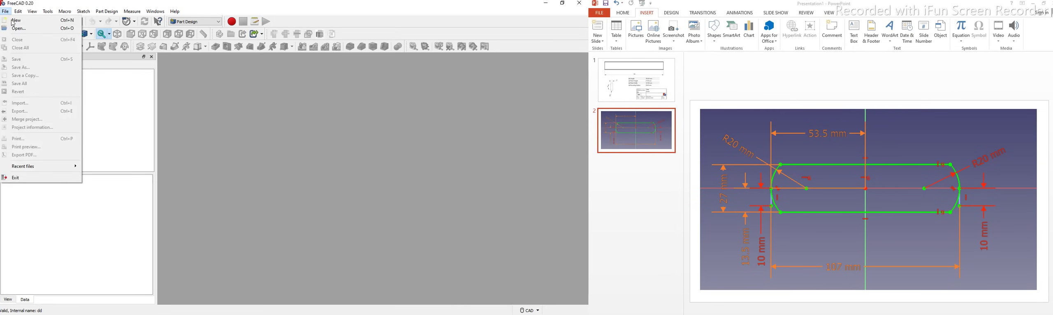
left_click(13, 22)
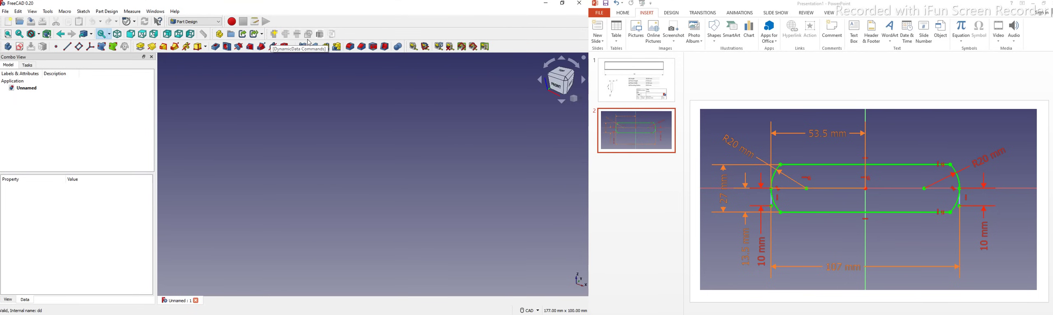
left_click_drag(268, 41, 16, 57)
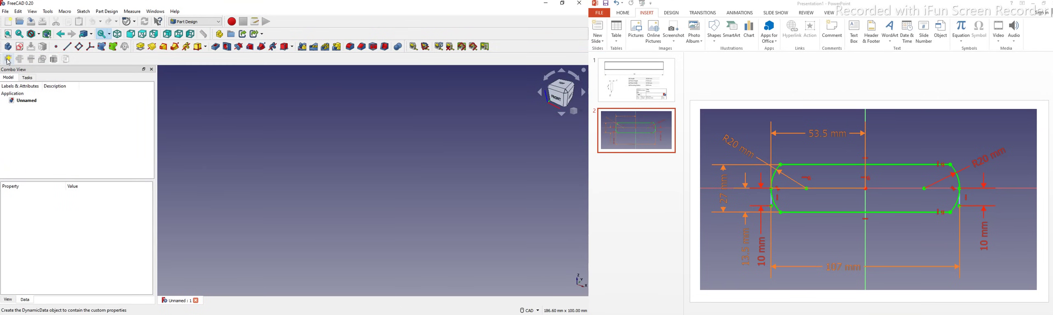
left_click(8, 59)
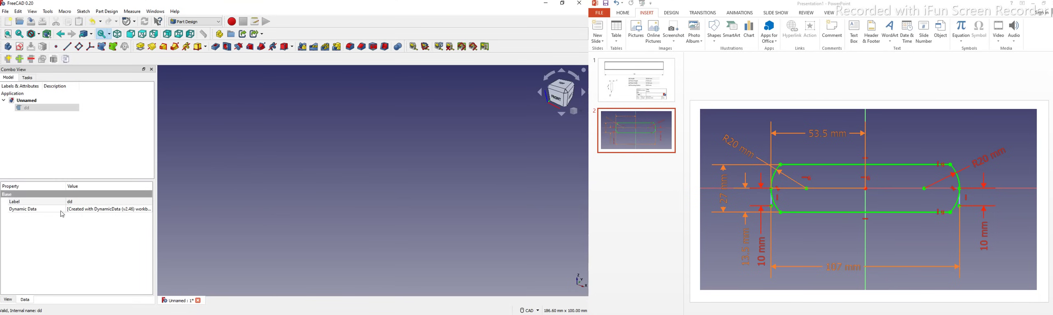
Add a property of type Length named Length to the dd object with the value 785, using the drawing's dimension table
left_click(19, 60)
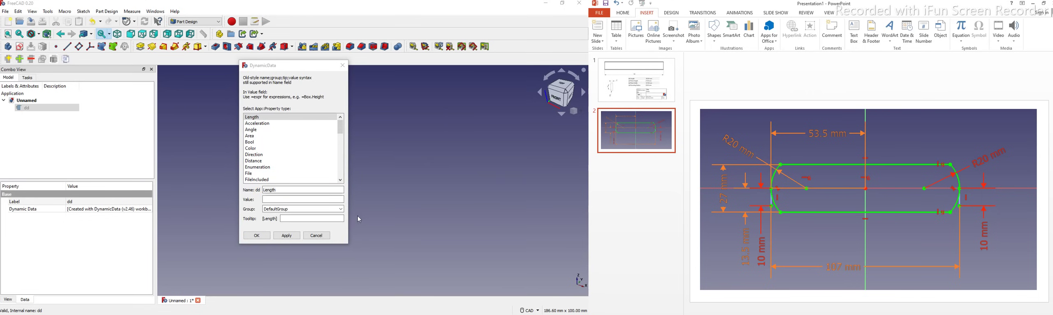
left_click(276, 200)
left_click(663, 103)
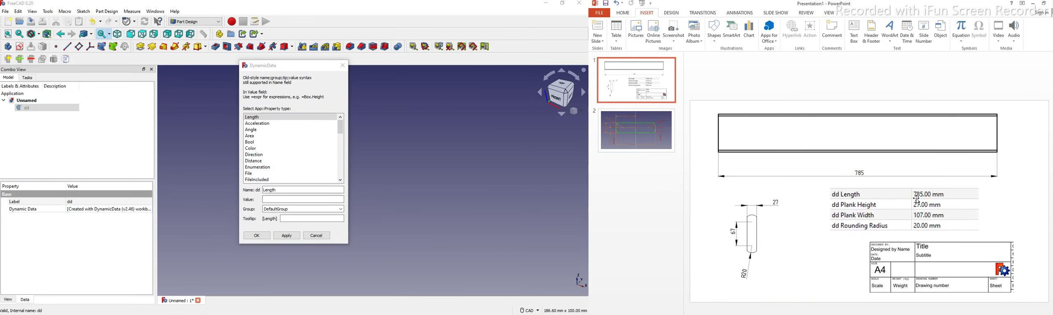
left_click(278, 200)
left_click(278, 198)
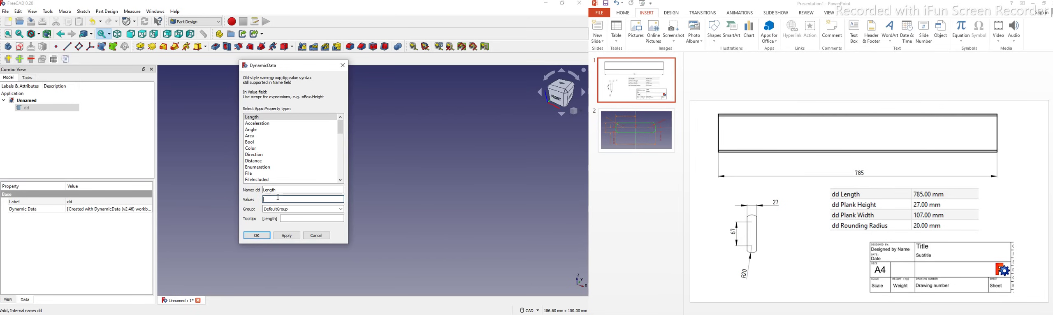
type("785")
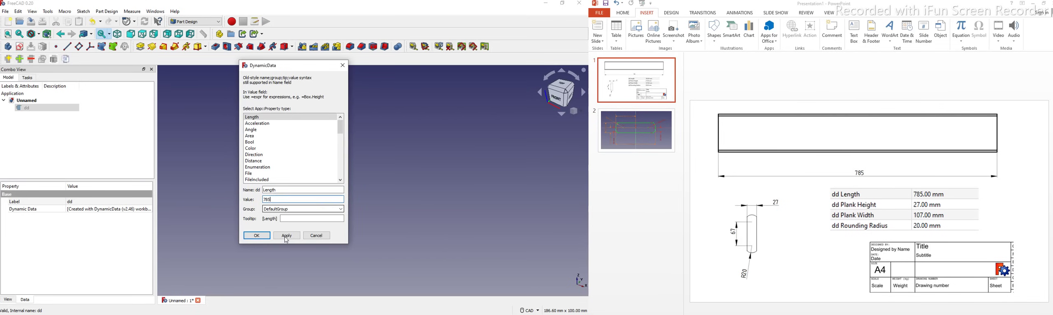
left_click(258, 237)
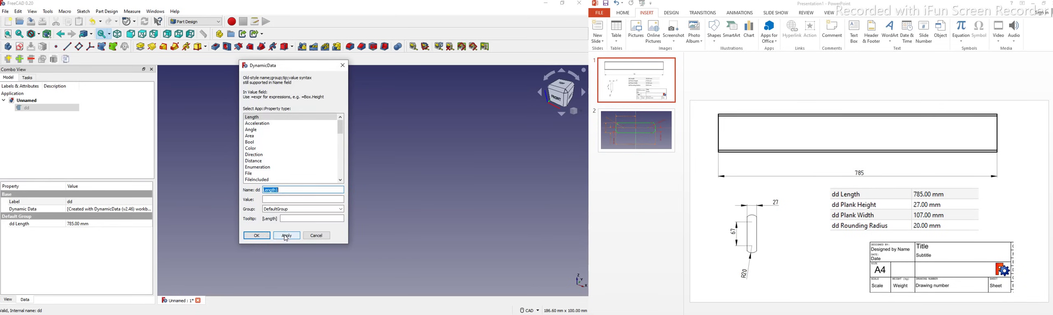
left_click(257, 236)
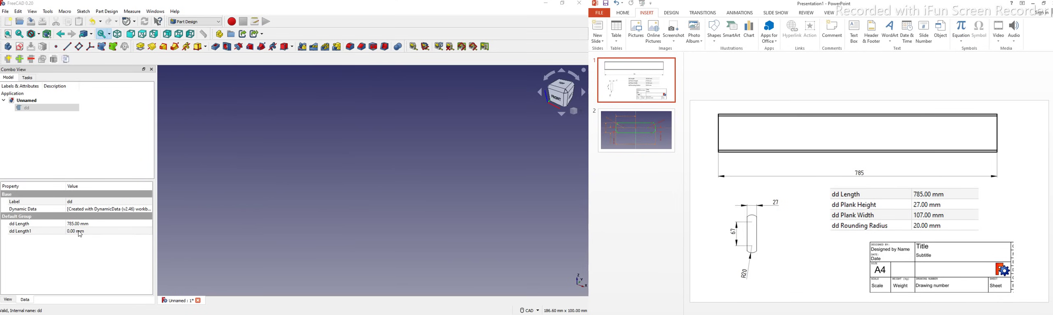
Remove the surplus ddLength1 property from the dd object
left_click(60, 231)
left_click(27, 109)
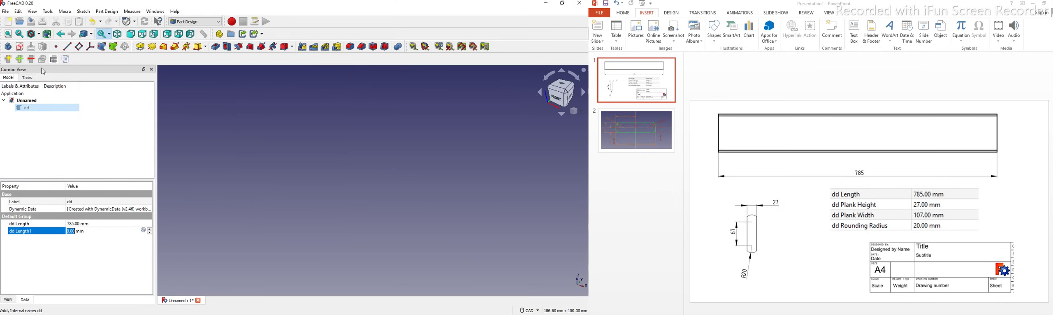
left_click(30, 60)
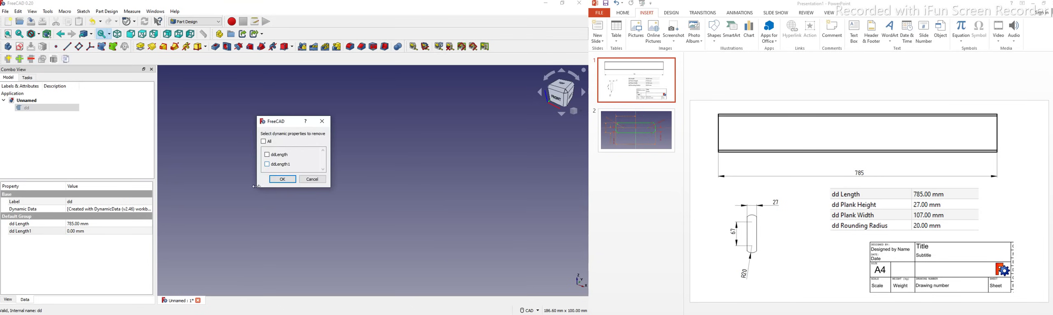
left_click(282, 179)
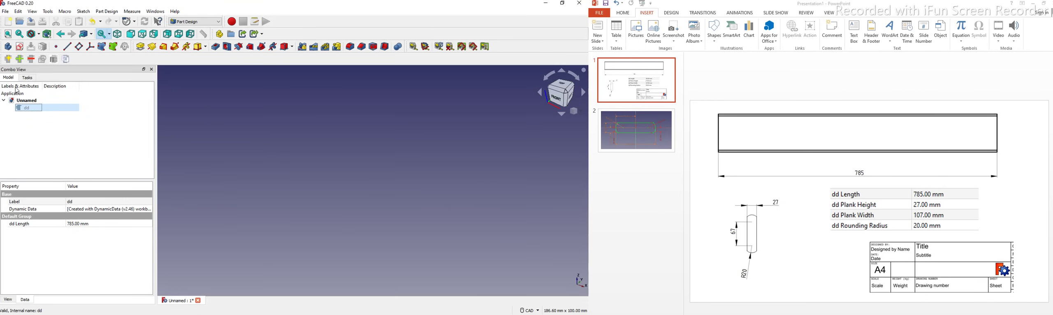
Add a Length-type property named Plank Height with the value 27 to the dd object
left_click(19, 59)
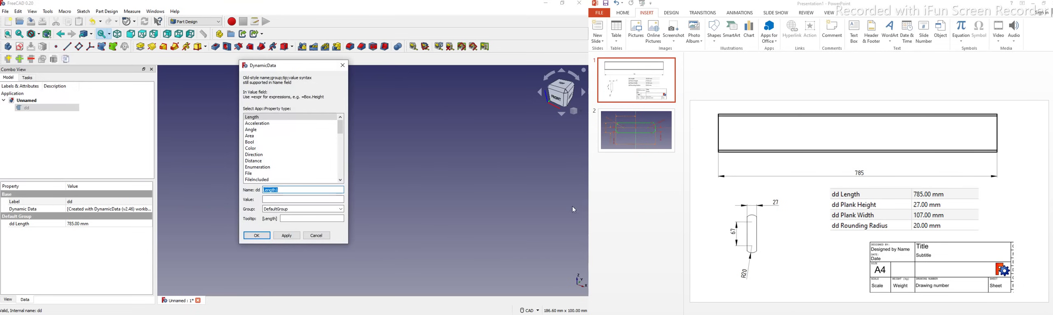
left_click(283, 191)
left_click_drag(284, 190, 236, 189)
type("Plank Height")
left_click(276, 200)
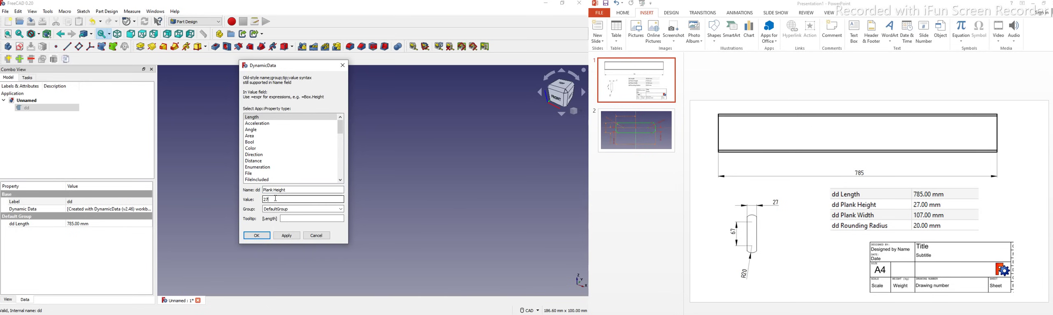
left_click(259, 237)
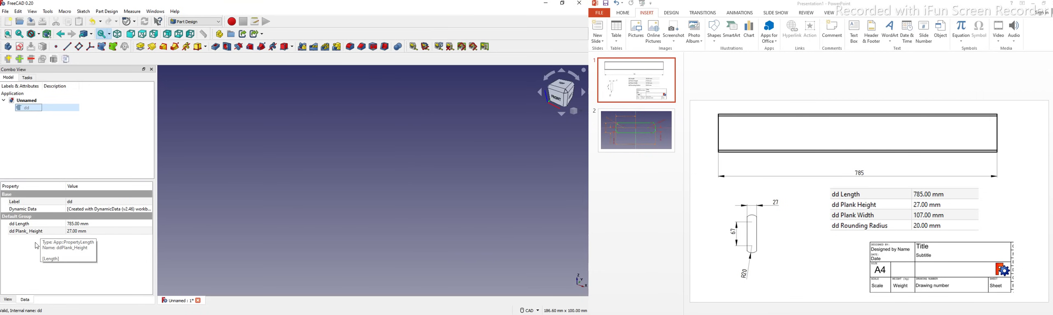
Add a Length-type property named Plank width with the value 107 to the dd object
left_click(20, 61)
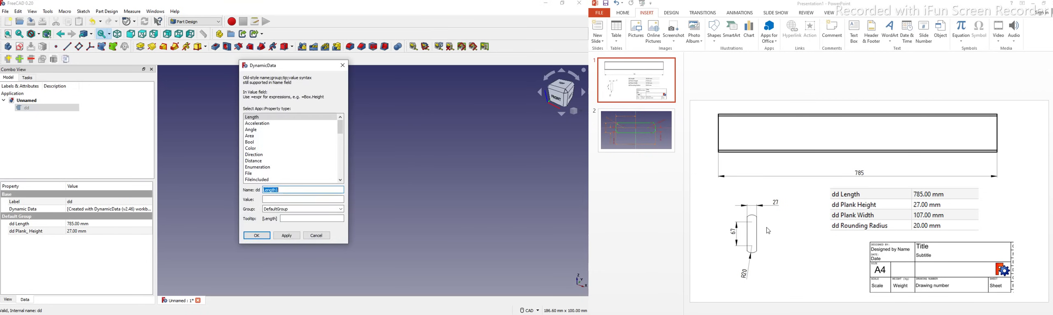
type("Plank width")
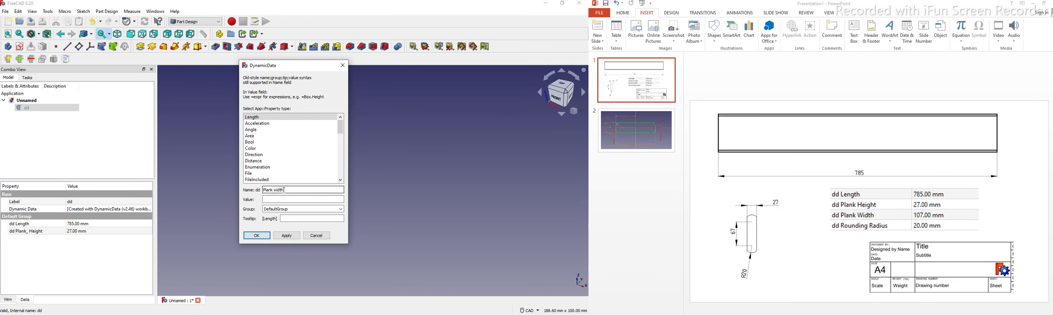
key("Tab")
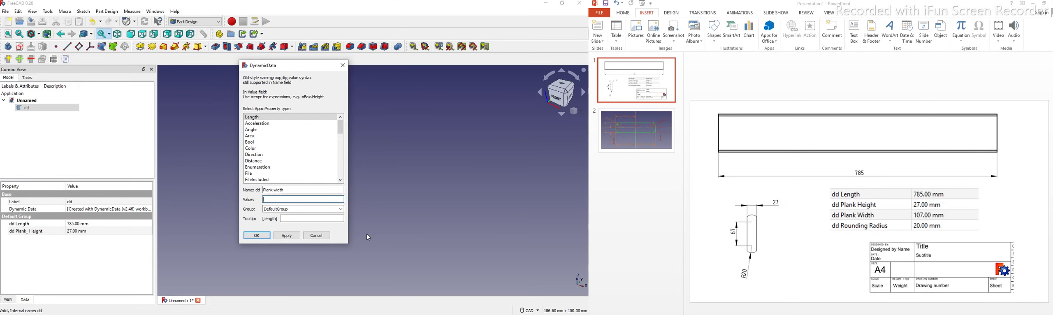
type("107")
left_click(259, 236)
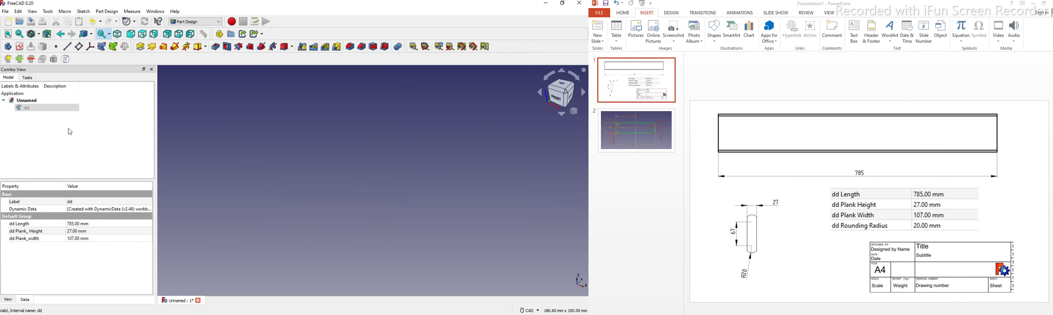
Add a Length-type property named Rounding Radius with the value 20 to the dd object
left_click(19, 59)
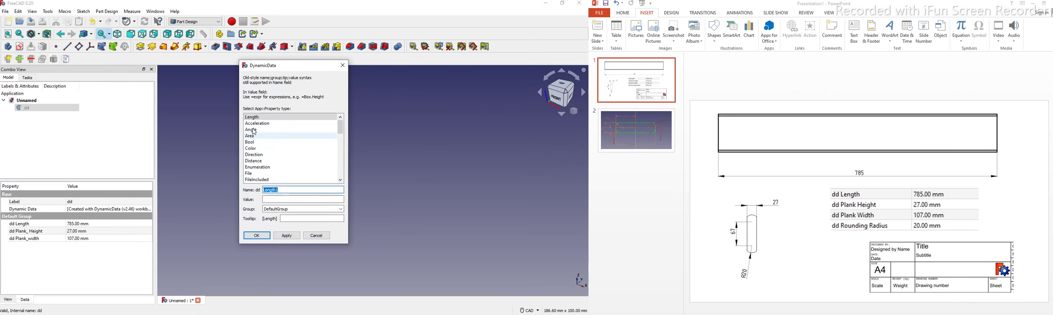
left_click(284, 190)
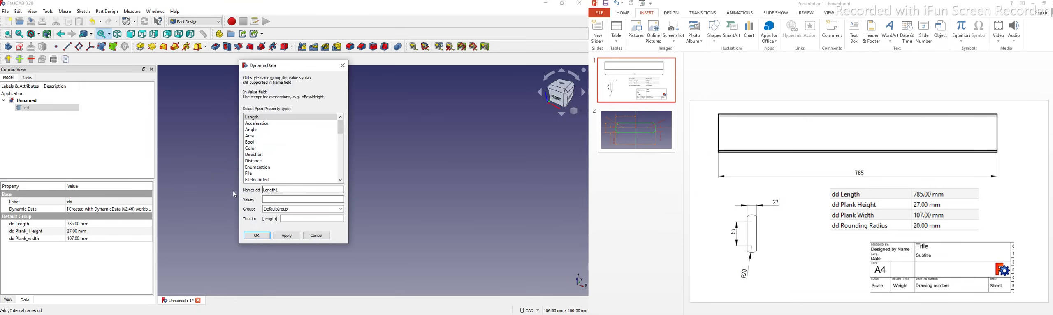
left_click_drag(284, 190, 255, 193)
type("Rounding Radius")
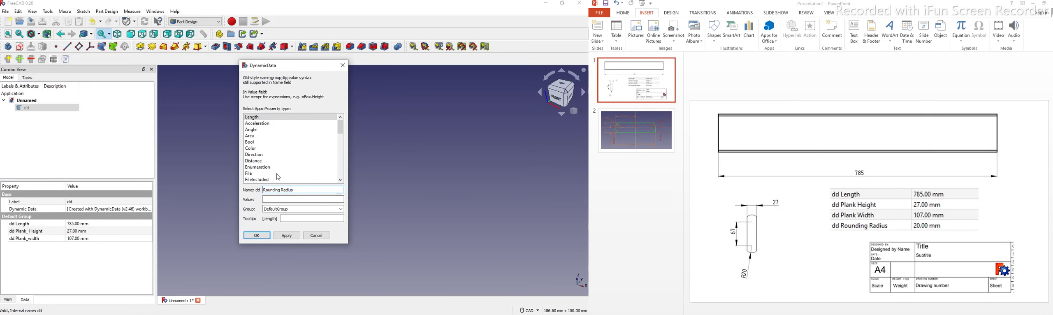
left_click(286, 200)
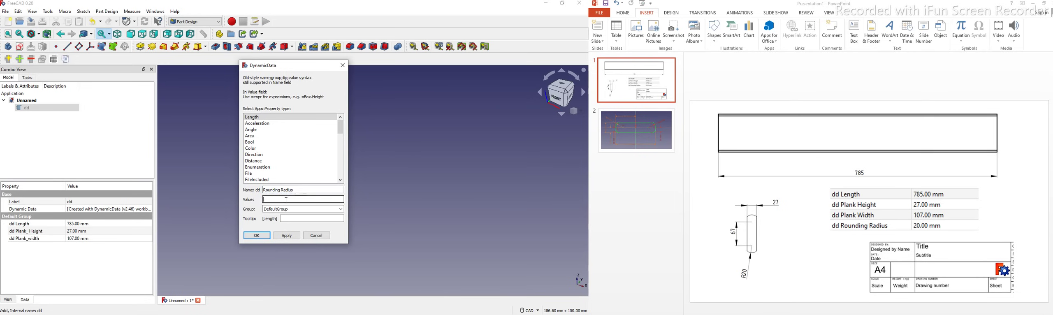
type("20")
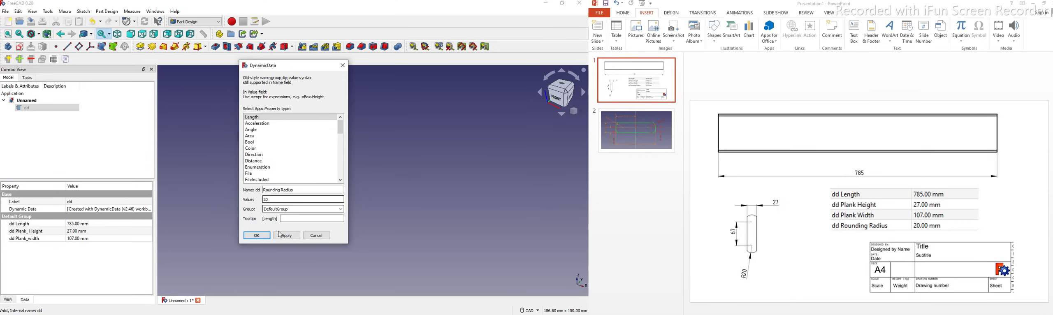
left_click(267, 237)
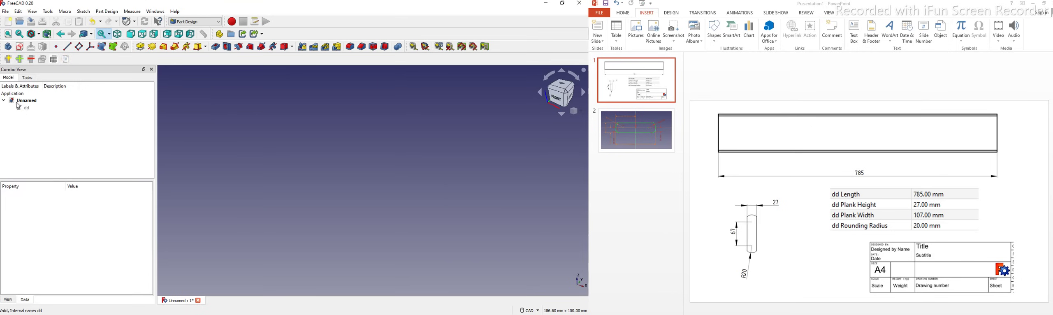
left_click(57, 229)
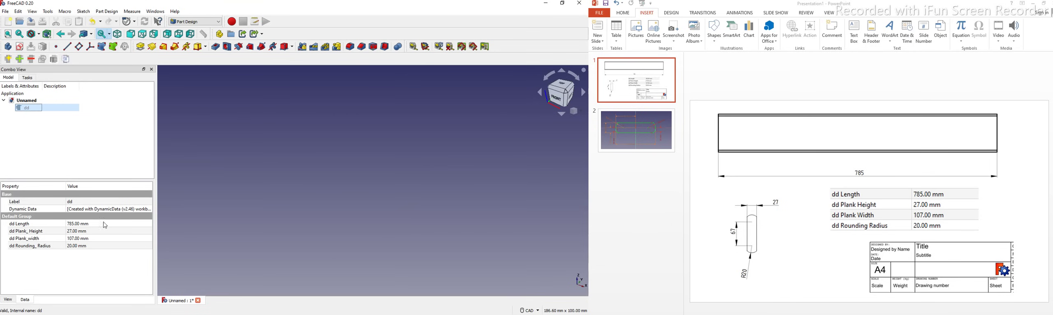
Create a new body and start a sketch on its YZ plane
left_click(9, 47)
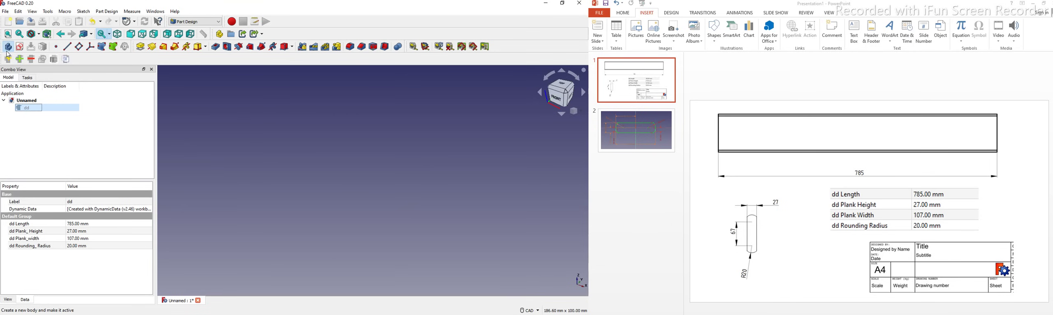
left_click(28, 79)
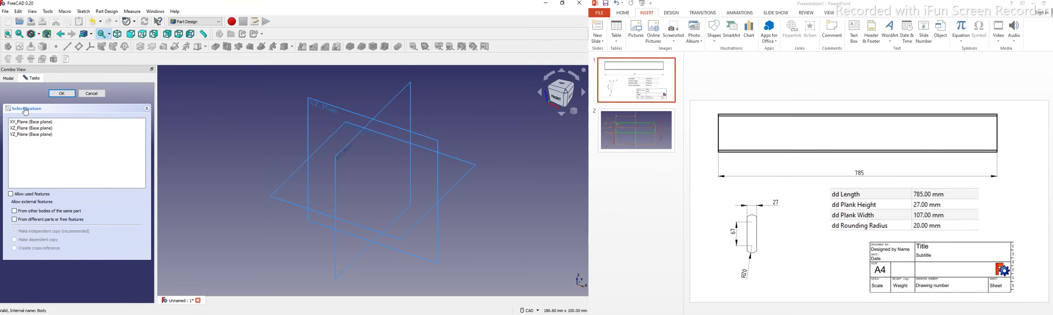
left_click(337, 173)
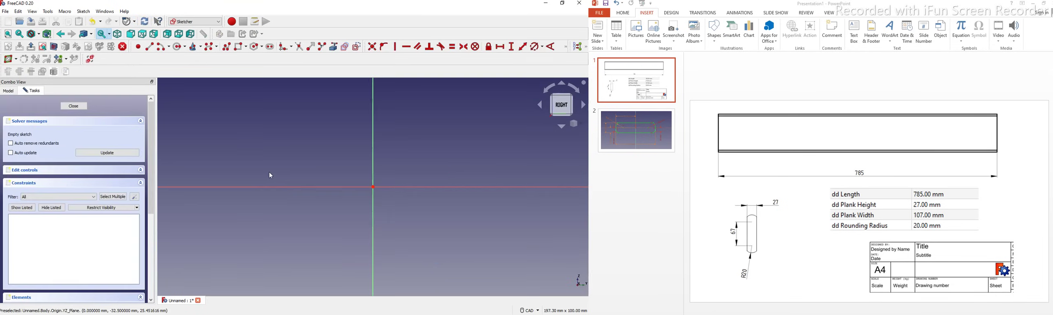
Following the second reference slide in PowerPoint, sketch two horizontal lines about 105 mm long, one above and one below the horizontal axis
left_click(649, 144)
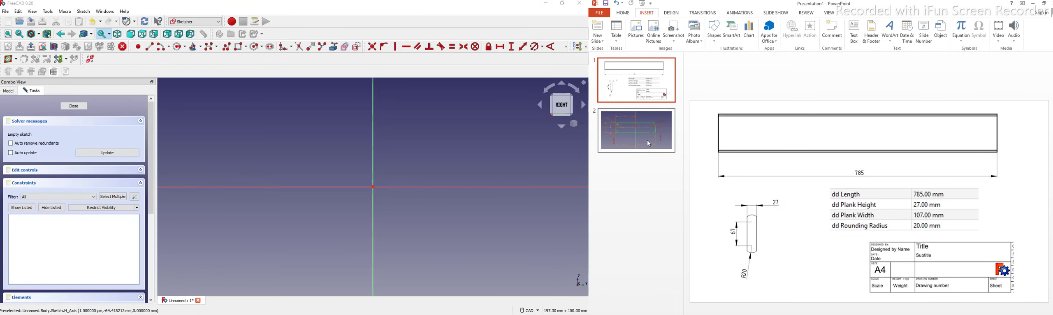
left_click(649, 144)
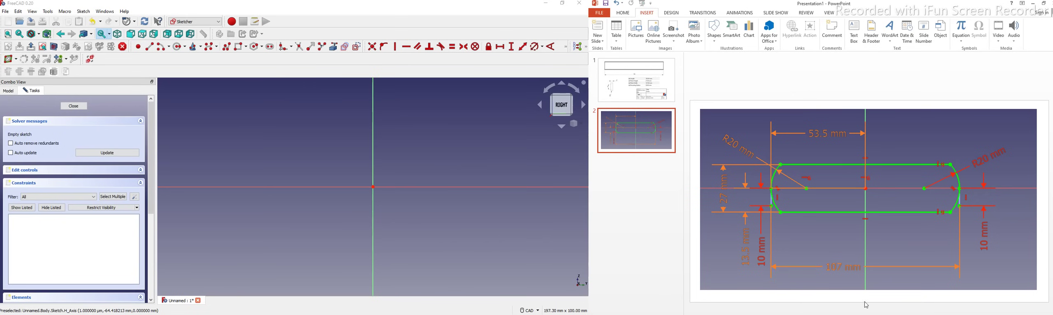
left_click(149, 46)
left_click(275, 156)
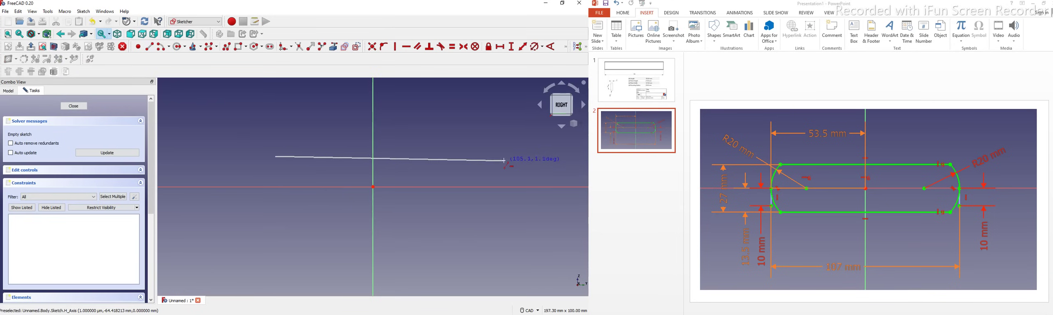
left_click(504, 156)
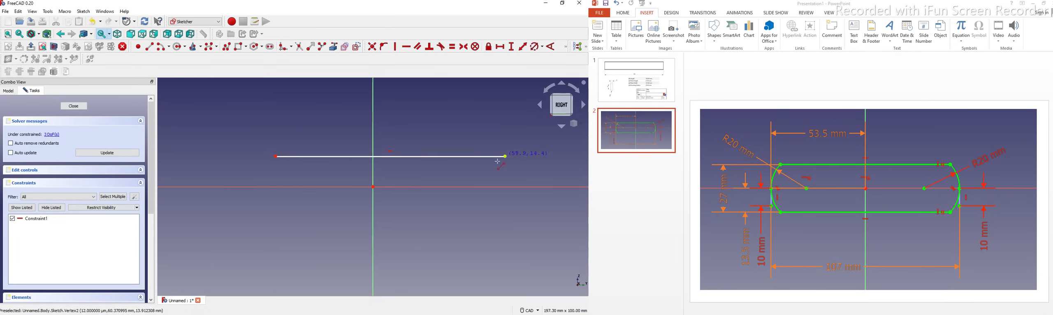
left_click(511, 220)
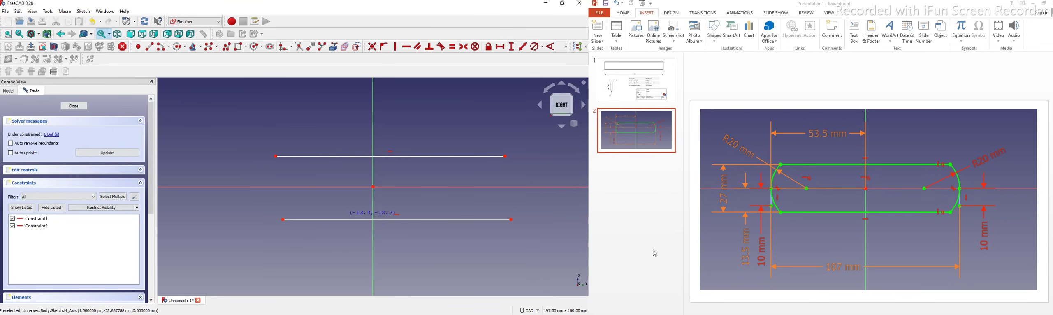
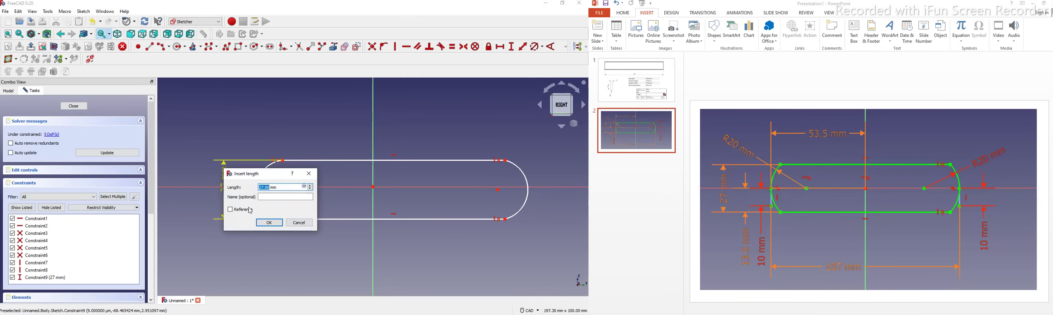
Link the profile's vertical distance dimension to the expression dd.ddPlank_width
key("=")
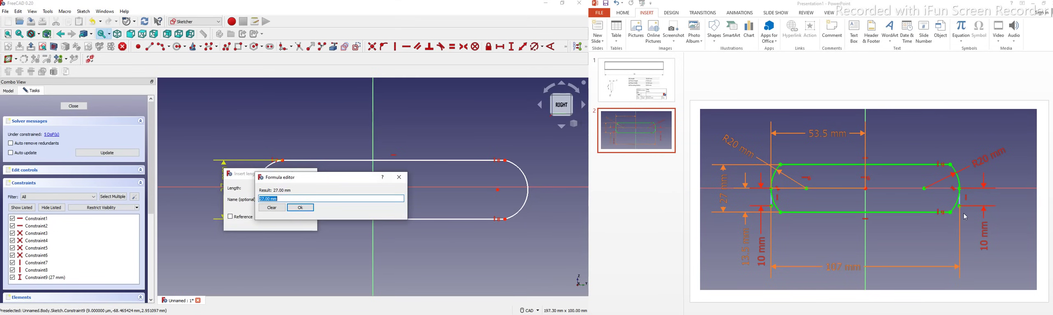
type("dd")
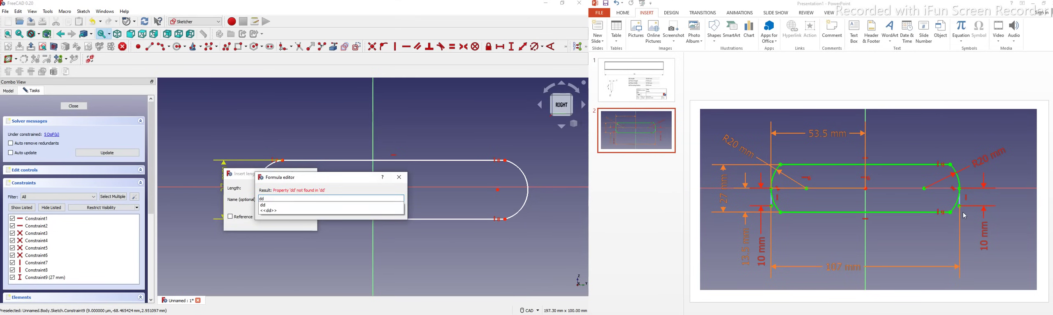
type(".")
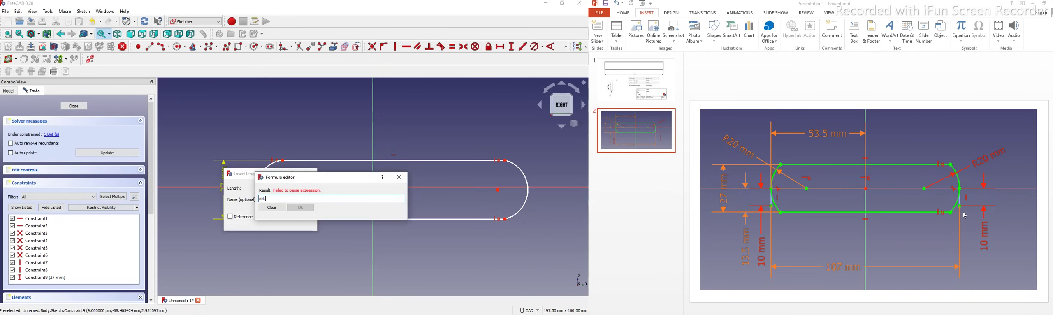
type("p")
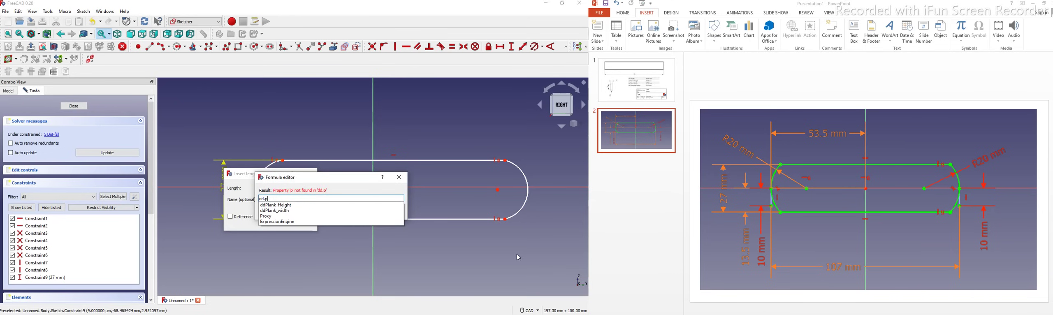
left_click(275, 211)
left_click(300, 208)
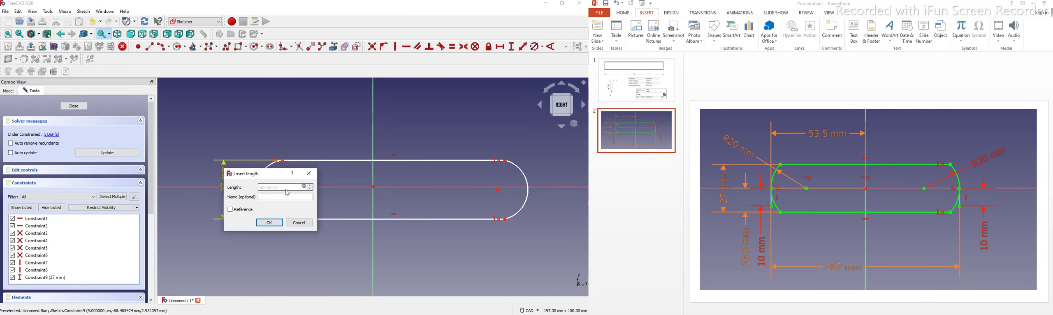
Check the dimension table on the first slide and link the profile's vertical distance to the ddPlank_Height property of dd
left_click(304, 187)
left_click(643, 85)
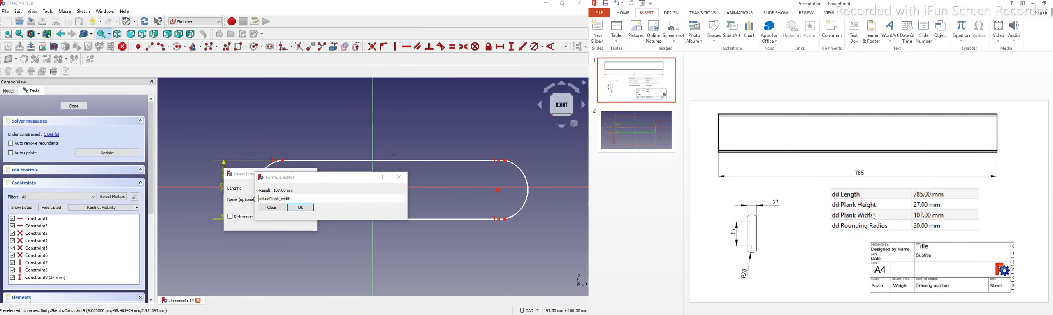
left_click(299, 199)
key("ctrl+a")
type("dd.p")
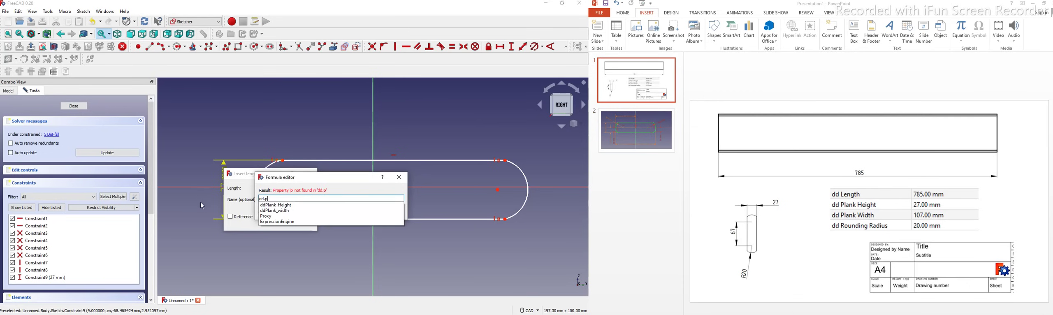
left_click(277, 205)
left_click(300, 207)
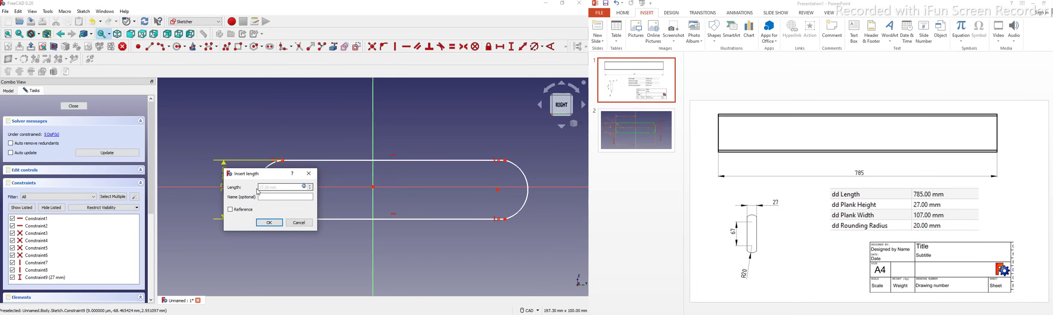
left_click(269, 222)
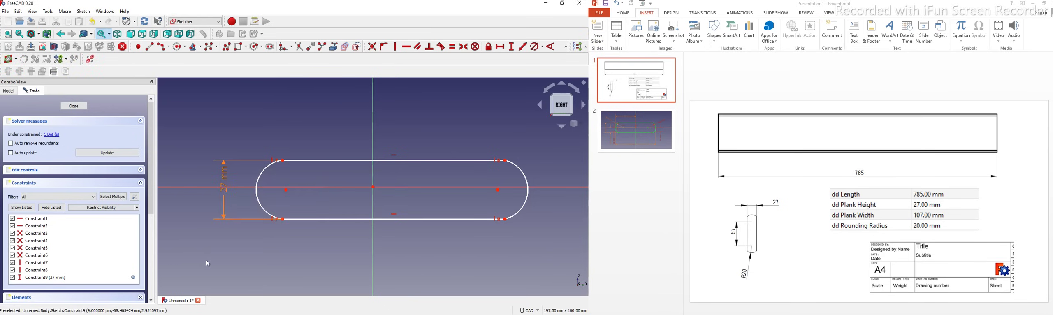
Constrain the left arc's centre point horizontally to the sketch origin
left_click(286, 190)
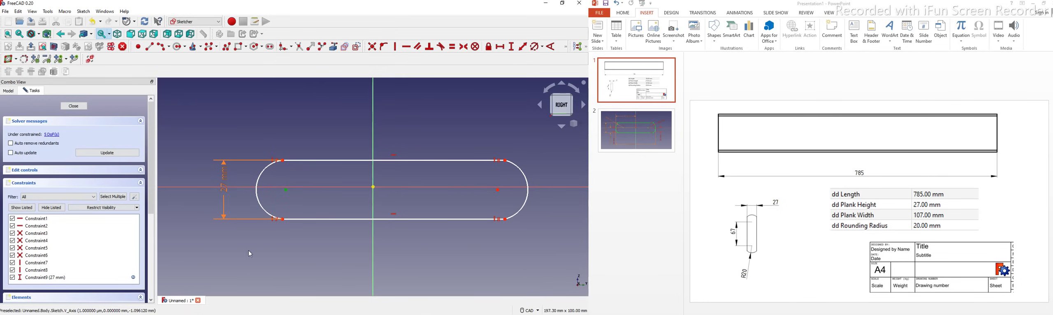
left_click(406, 49)
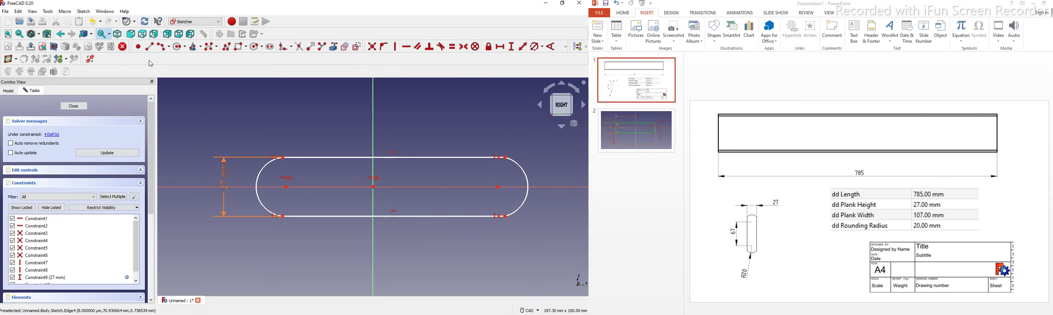
Sketch two vertical lines crossing the horizontal axis, one just outside the left arc and one just outside the right arc
left_click(149, 47)
left_click(245, 179)
left_click(245, 246)
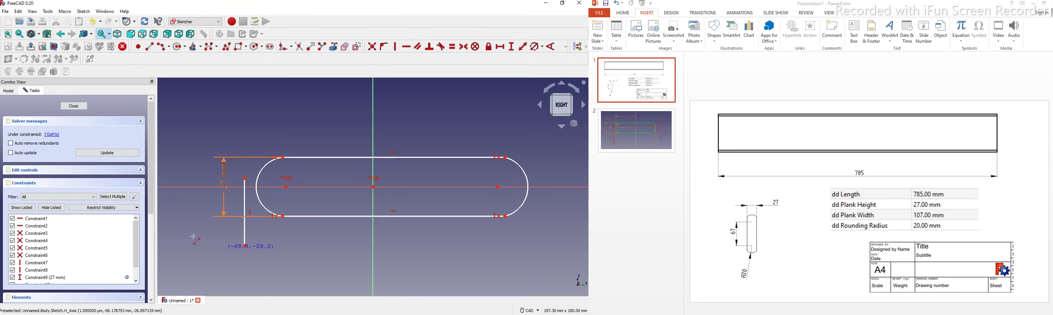
left_click(539, 174)
left_click(538, 233)
right_click(528, 200)
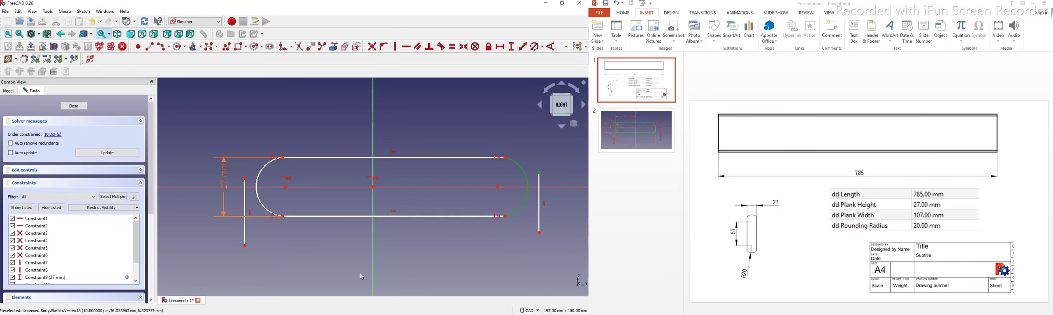
Constrain the upper endpoint of each vertical line onto its neighbouring arc with point-on-object constraints
left_click(388, 47)
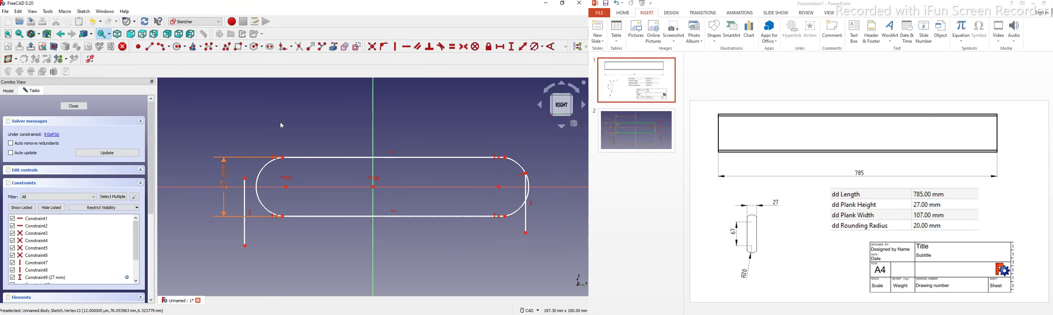
left_click(260, 179)
left_click(383, 47)
Make the right vertical line tangent to the right arc and accept the constraint substitution
left_click(531, 196)
left_click(519, 165)
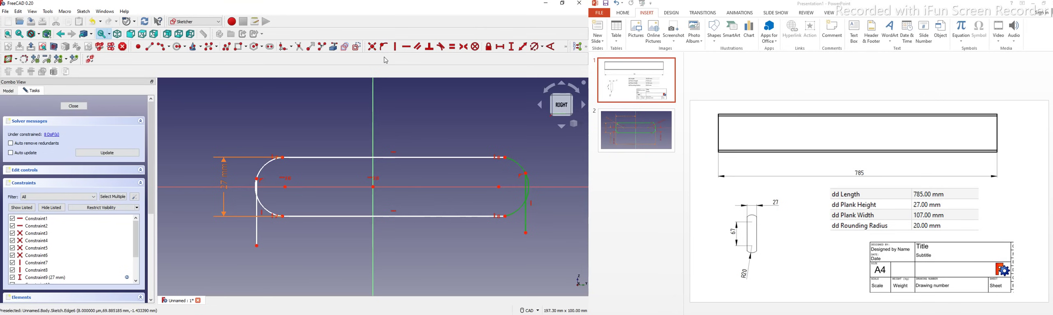
left_click(441, 47)
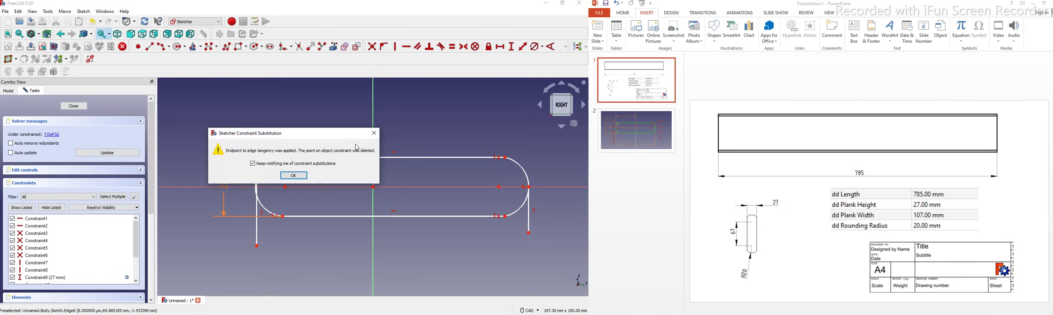
left_click(294, 176)
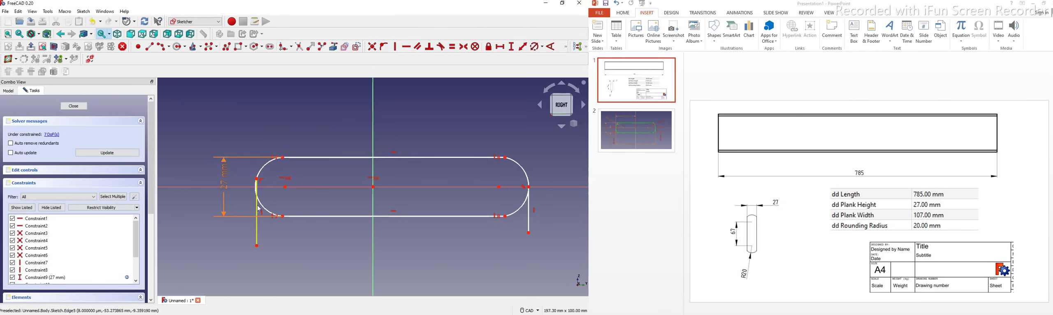
left_click(263, 205)
left_click(264, 207)
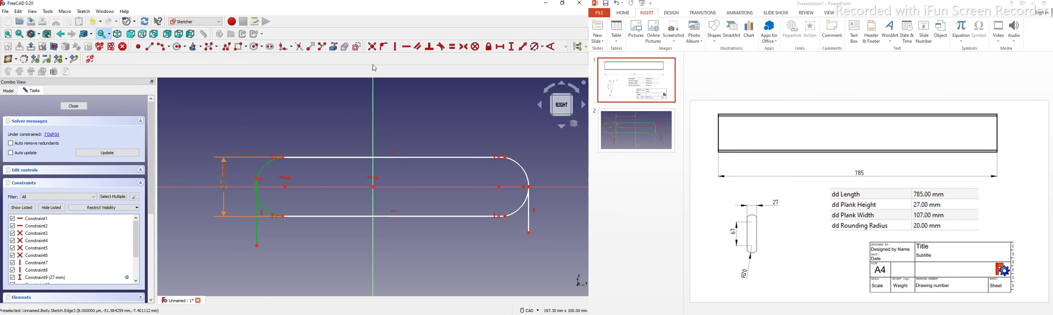
left_click(383, 46)
left_click(367, 170)
left_click(279, 201)
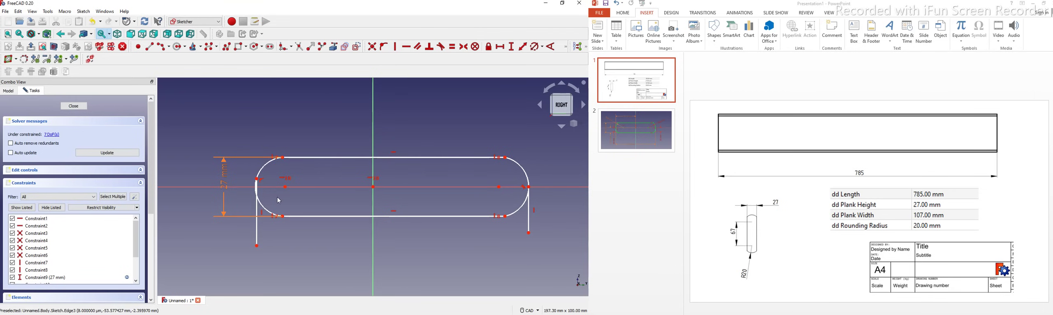
Make the left vertical line tangent to the left arc and accept the constraint substitution
left_click(257, 208)
left_click_drag(259, 181, 254, 209)
left_click(254, 209)
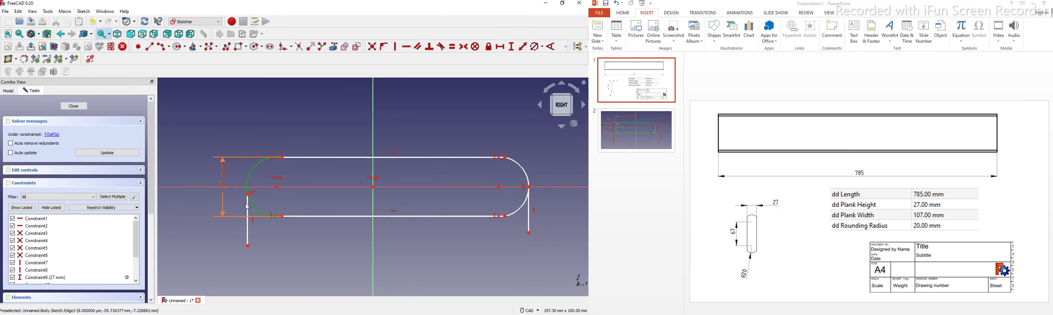
left_click(440, 47)
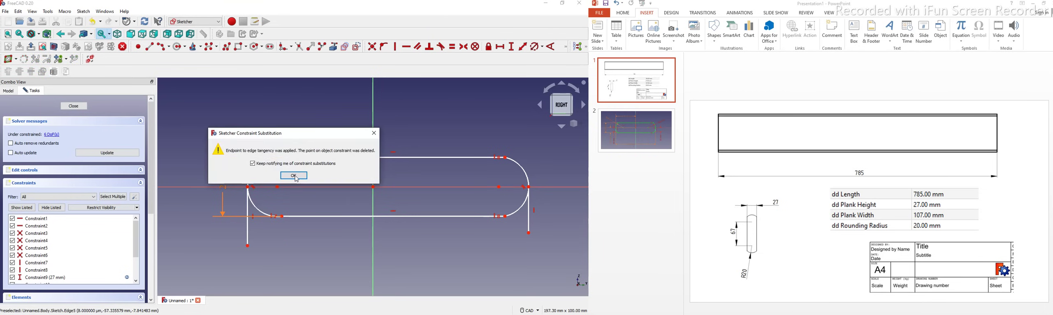
left_click(294, 176)
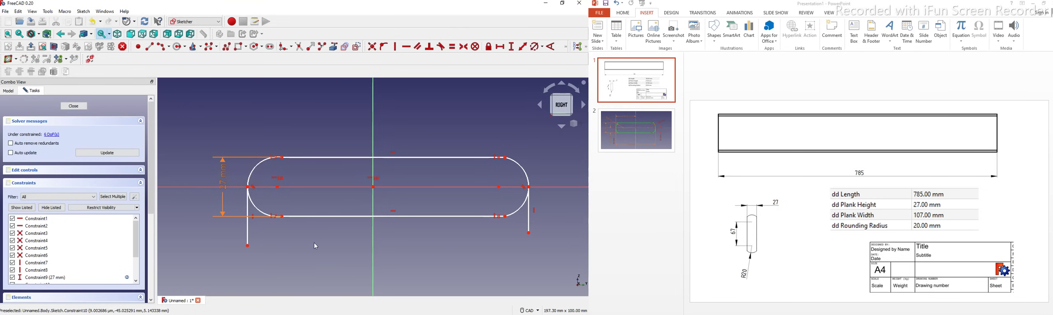
Convert the two vertical lines at the profile's ends to construction geometry
left_click(248, 236)
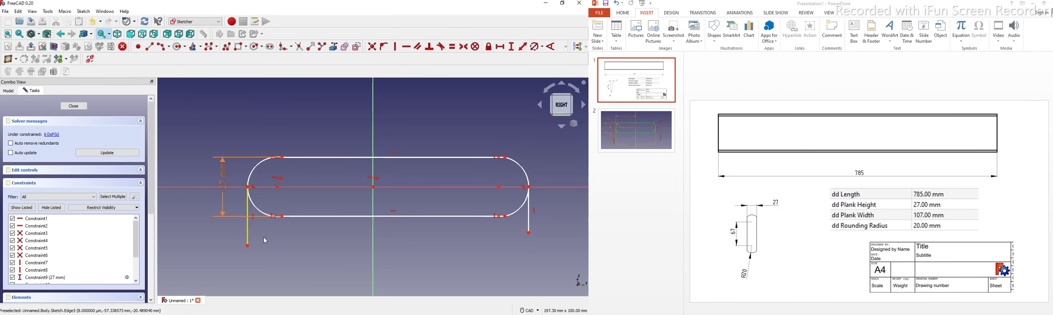
left_click(528, 226)
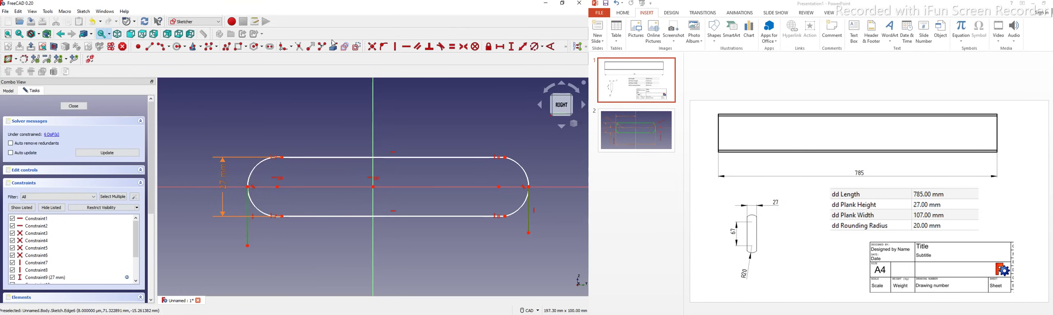
left_click(357, 48)
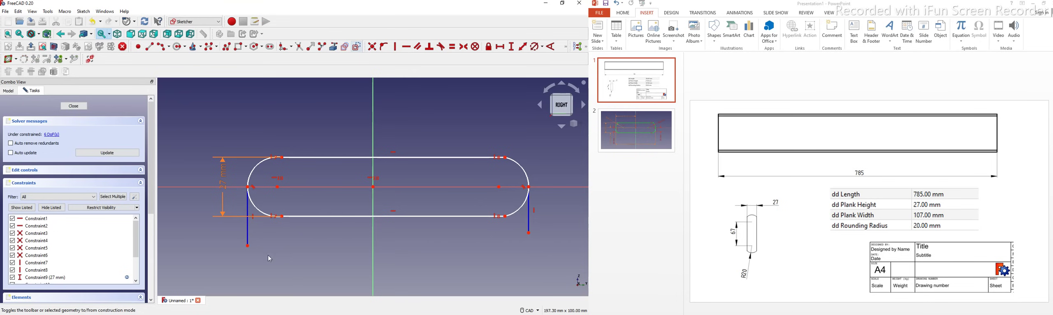
Constrain the distance between the construction lines' lower endpoints with the formula dd.ddPlank_width and place the dimension below the profile
left_click_drag(247, 246, 251, 232)
left_click(250, 231)
left_click(529, 233)
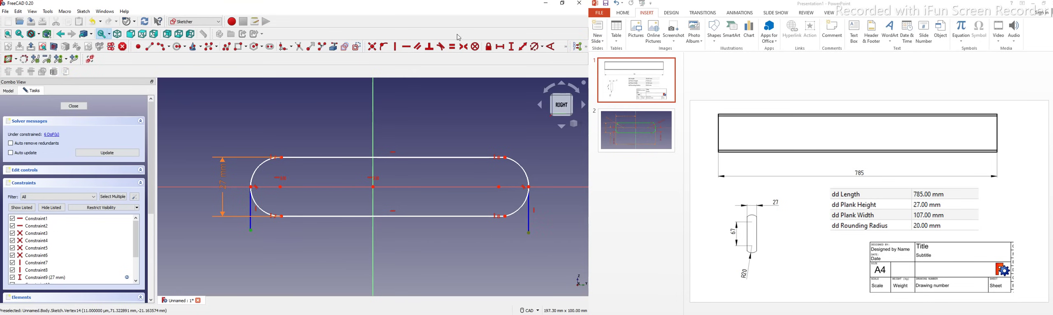
key("l")
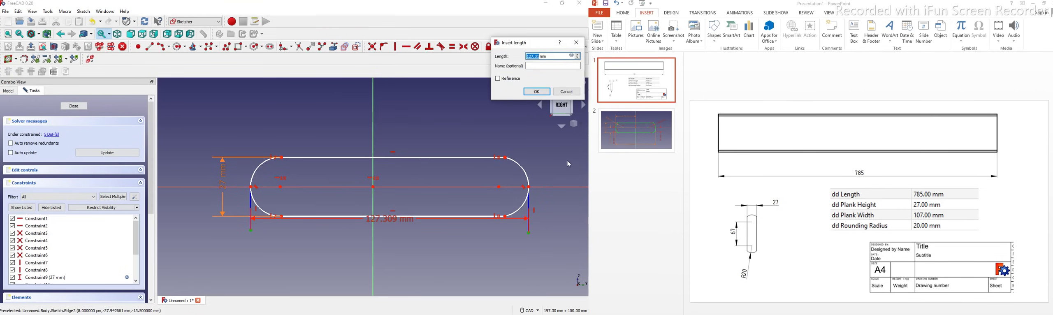
left_click(572, 56)
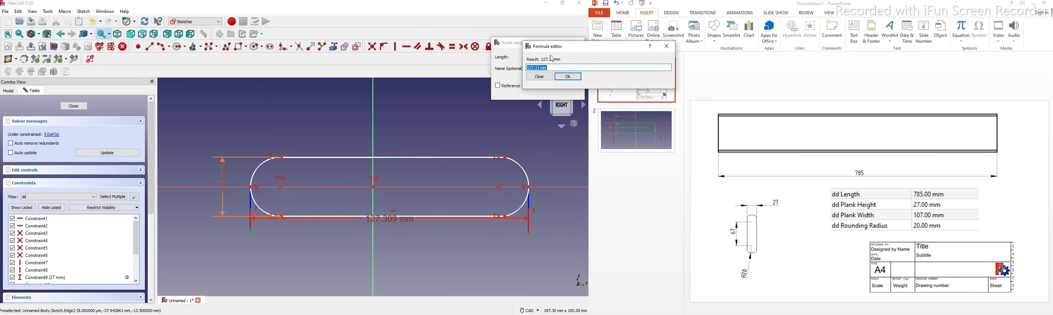
mouse_move(554, 48)
left_mouse_down()
mouse_move(411, 103)
mouse_move(222, 95)
left_mouse_up()
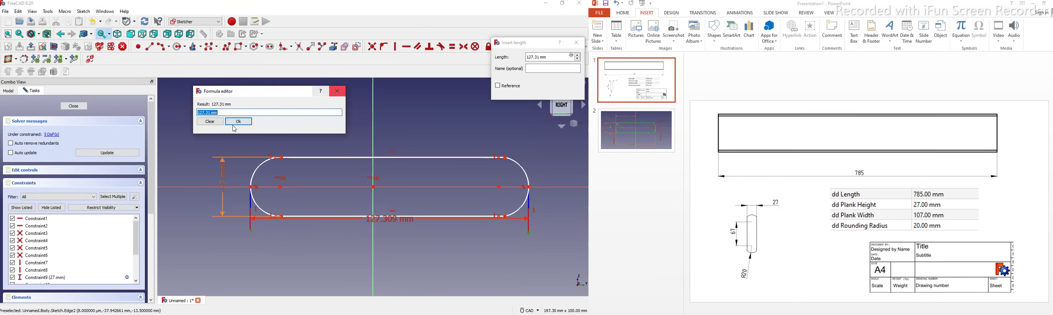
type("d")
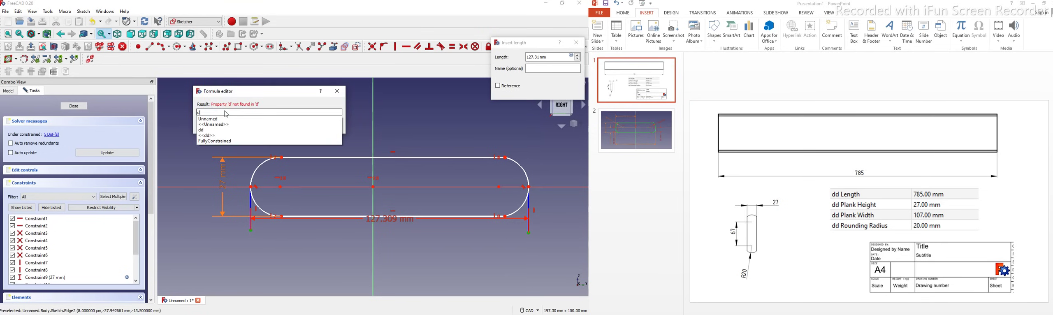
type("d.")
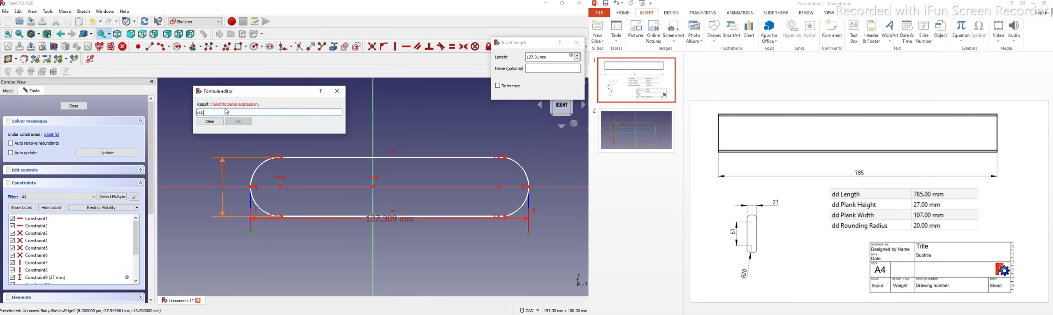
type("p")
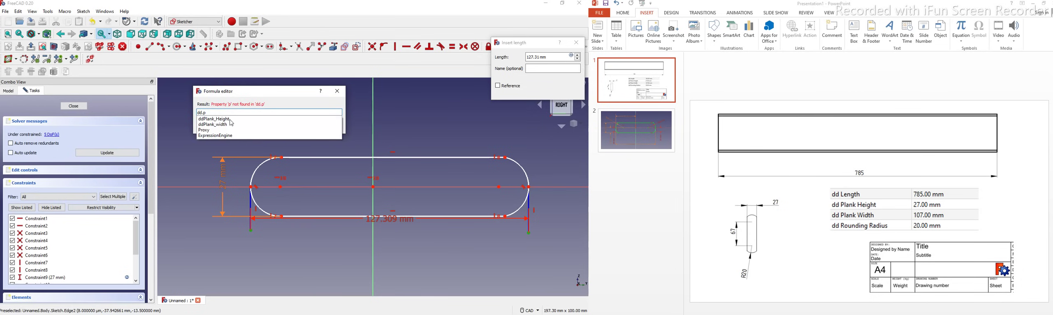
left_click(225, 125)
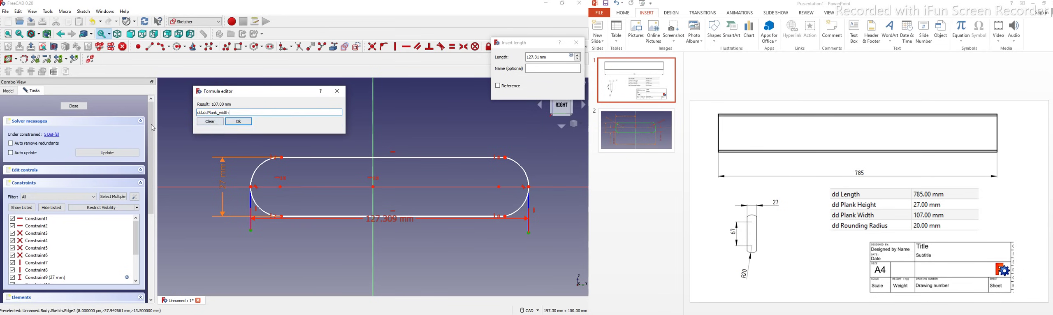
left_click(239, 122)
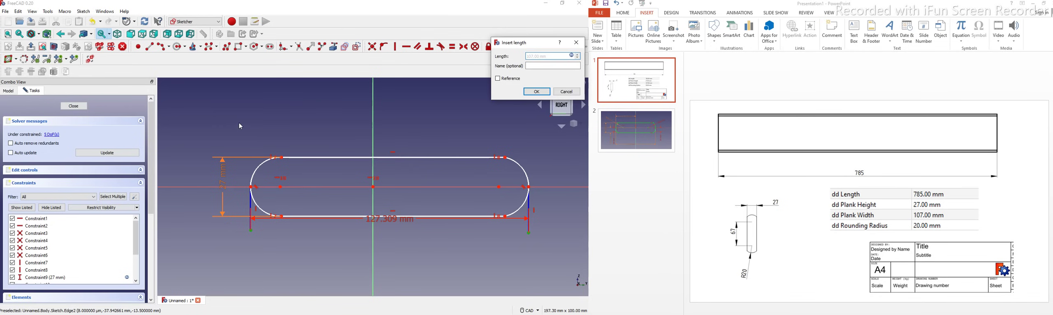
left_click(535, 92)
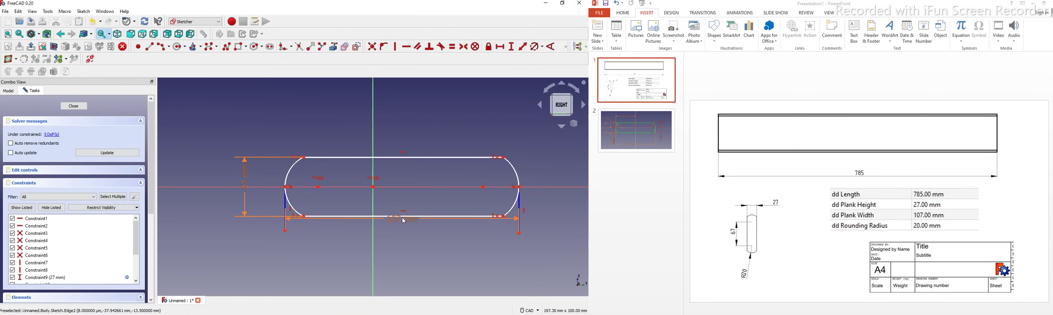
left_click_drag(393, 227, 391, 249)
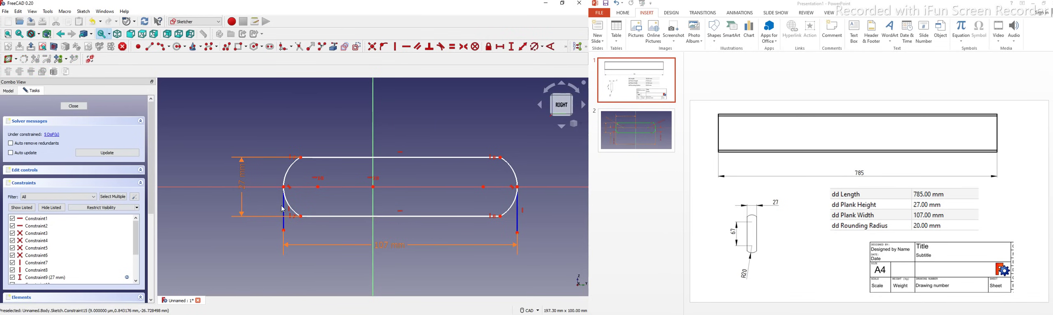
Constrain the horizontal distance from the left arc's tangent point to the origin with the formula dd.ddPlank_width/2 and place its dimension below the profile
left_click(283, 187)
left_click(373, 188)
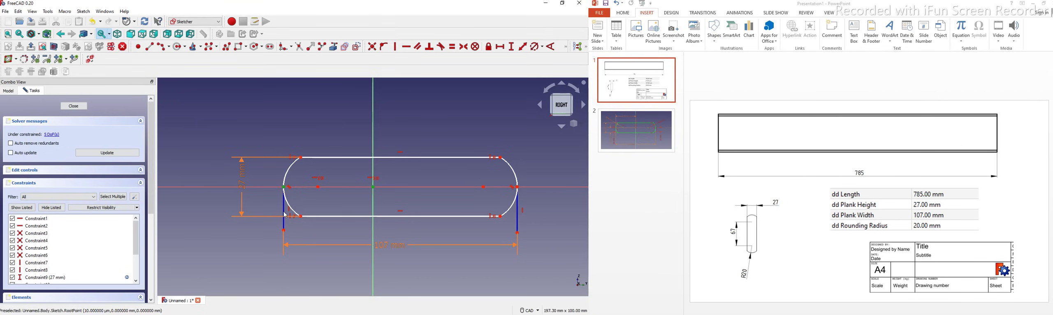
left_click(500, 47)
left_click_drag(534, 42, 209, 94)
left_click(248, 108)
type("dd.")
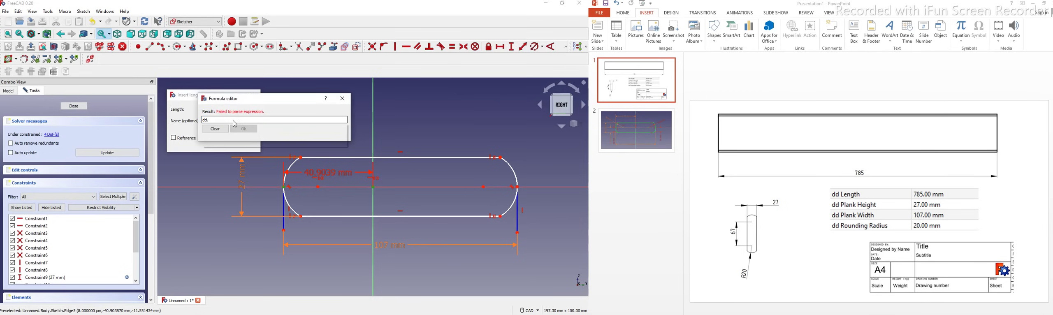
type("d")
left_click(235, 136)
type("/2")
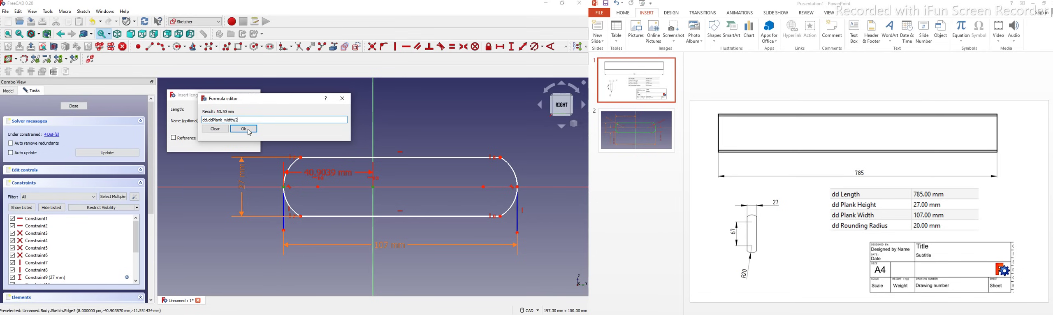
left_click(249, 131)
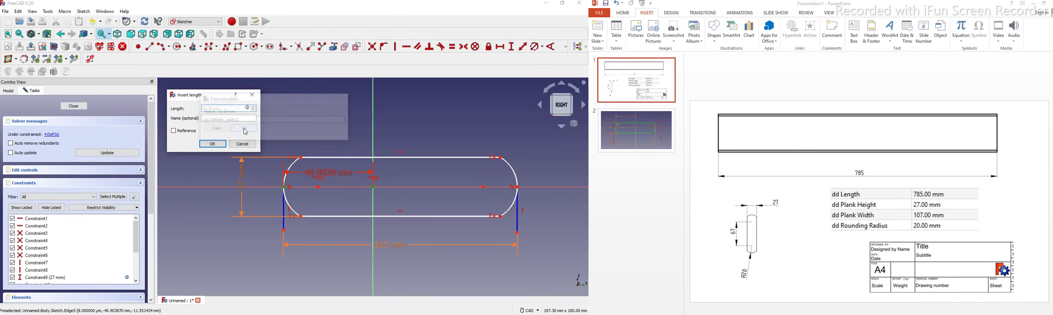
left_click(212, 144)
left_click_drag(313, 183, 322, 234)
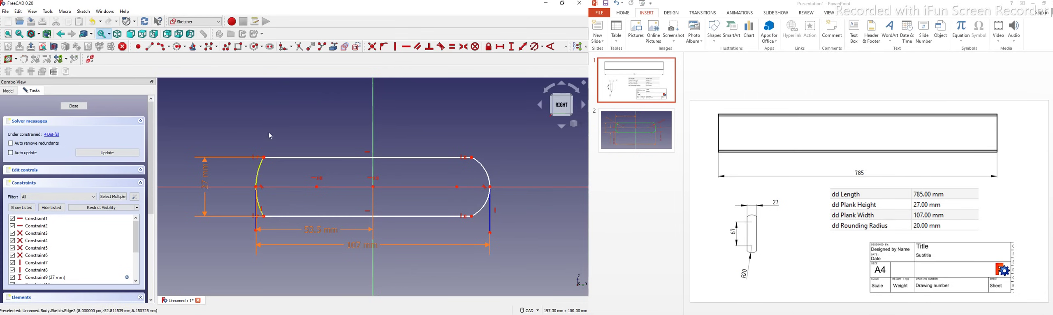
Constrain the left arc's radius with the formula dd.ddRounding_Radius and move the radius label outside the profile
left_click(257, 187)
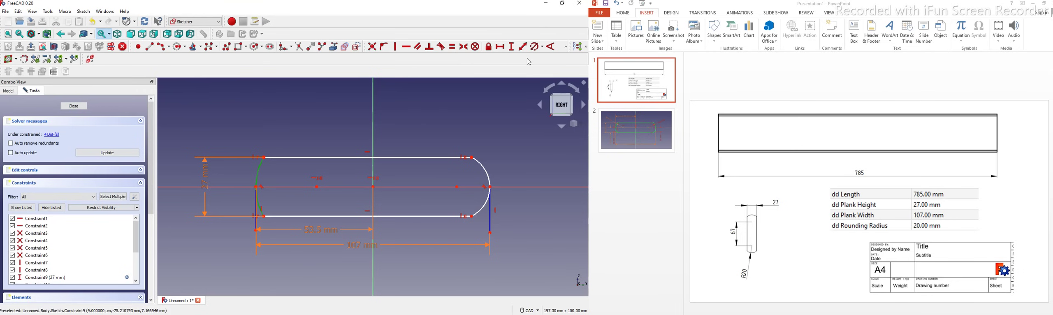
left_click(544, 49)
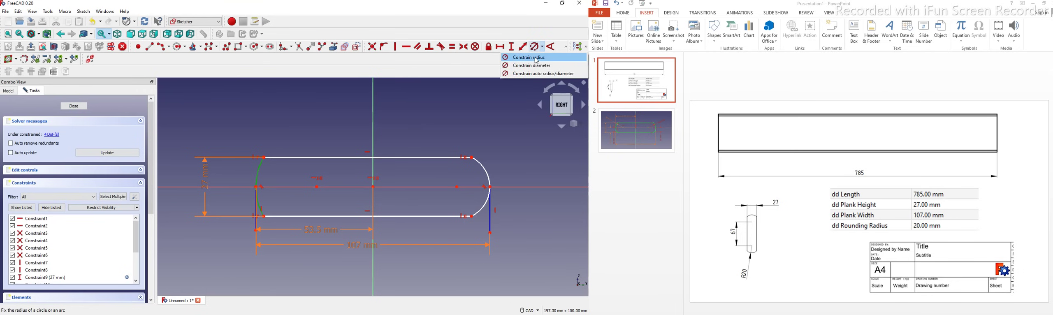
left_click(537, 58)
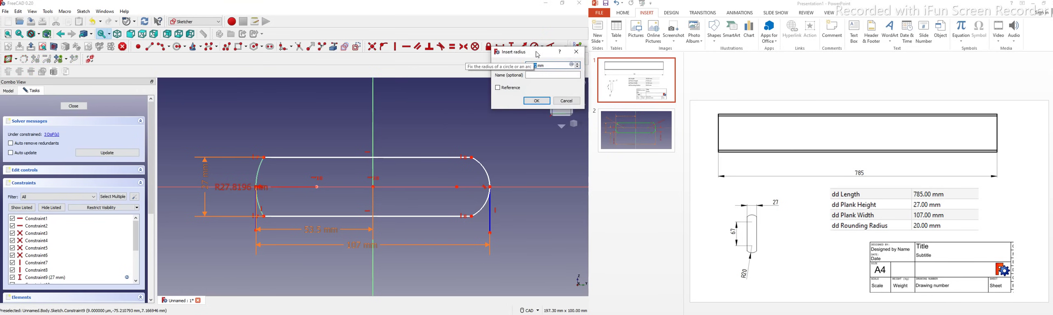
left_click(279, 105)
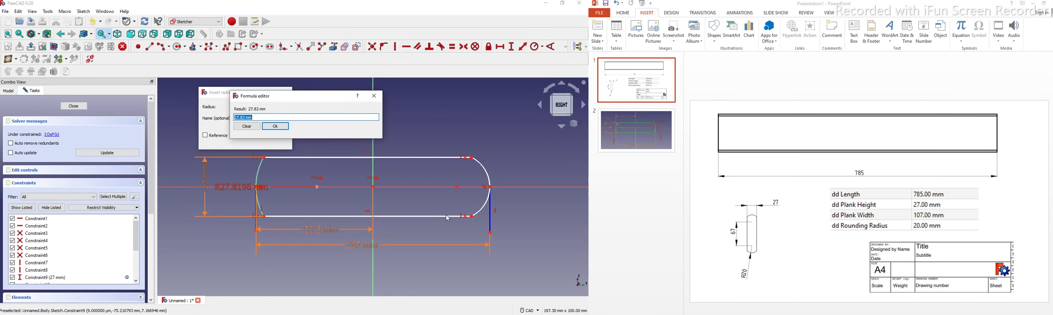
type("dd.r")
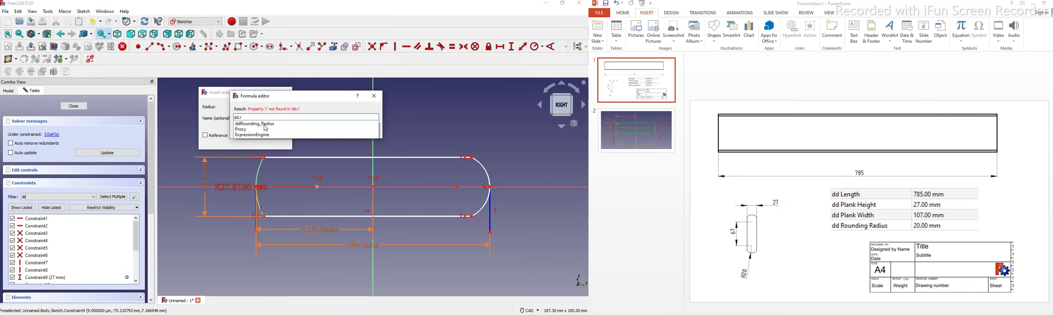
left_click(276, 130)
left_click(275, 128)
left_click(244, 141)
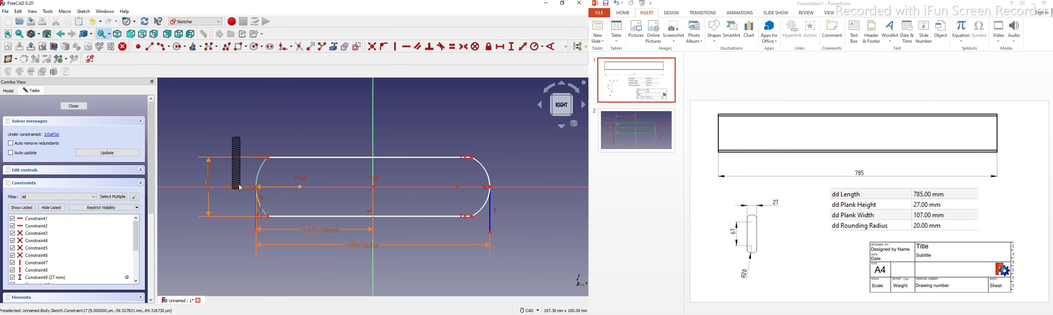
left_click_drag(232, 134, 230, 131)
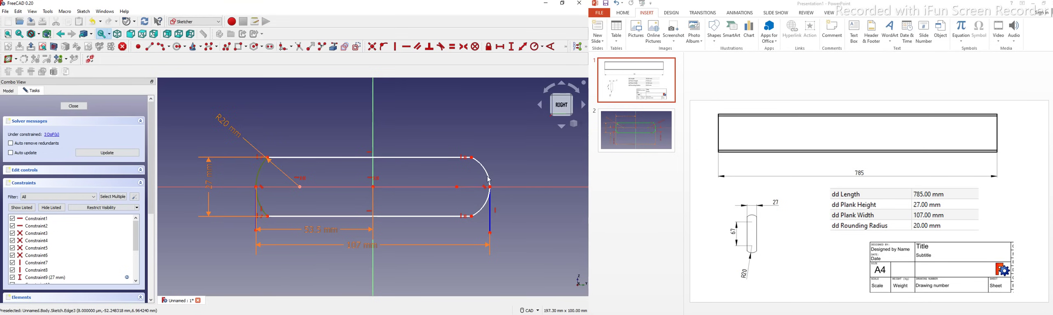
Make the left and right arcs equal and move the half-width dimension above the profile
left_click(457, 49)
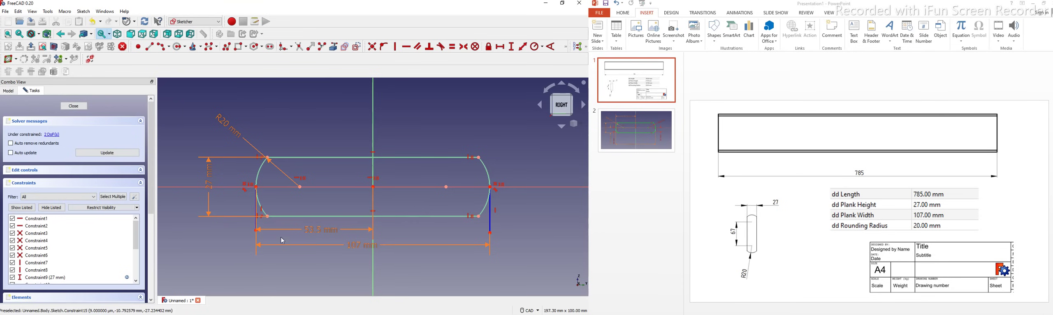
left_click_drag(288, 230, 275, 118)
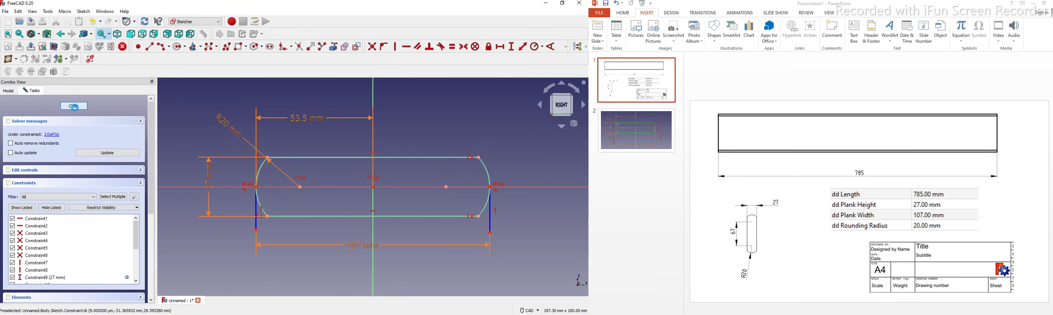
Close the finished profile sketch and display the document's model tree
left_click(74, 107)
left_click(433, 240)
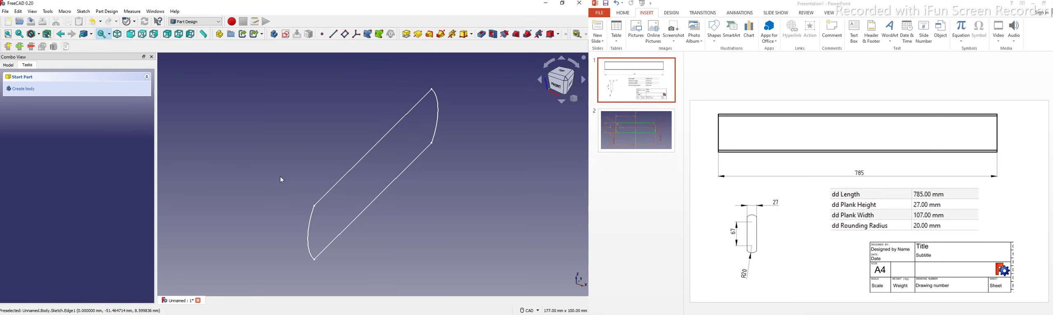
left_click(8, 65)
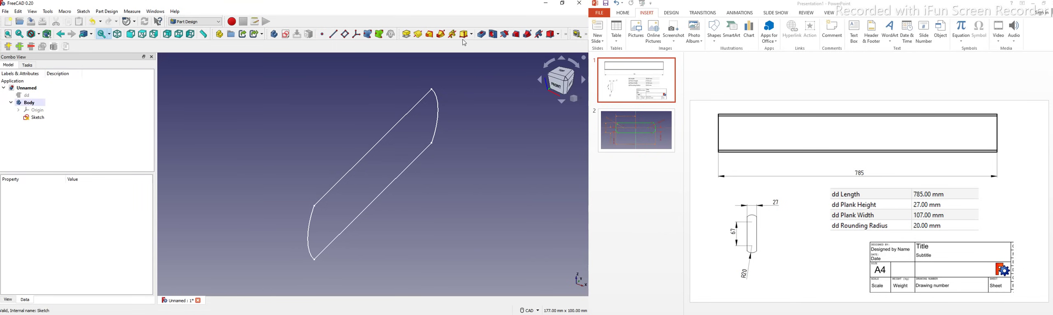
Pad the rounded profile sketch with its length driven by the formula dd.ddLength
left_click(406, 34)
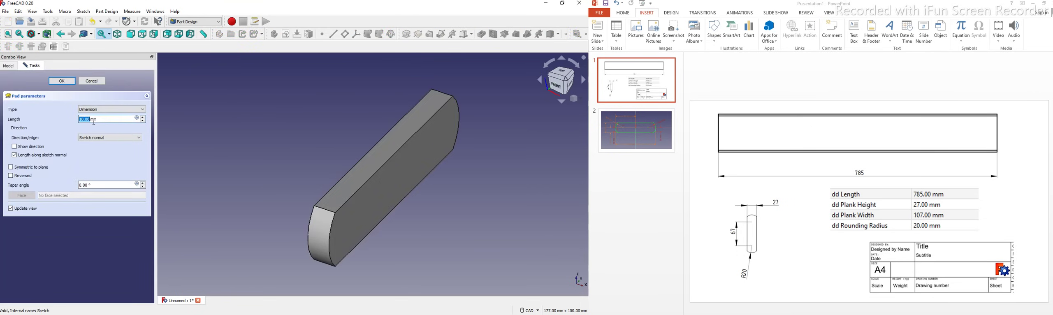
left_click(137, 118)
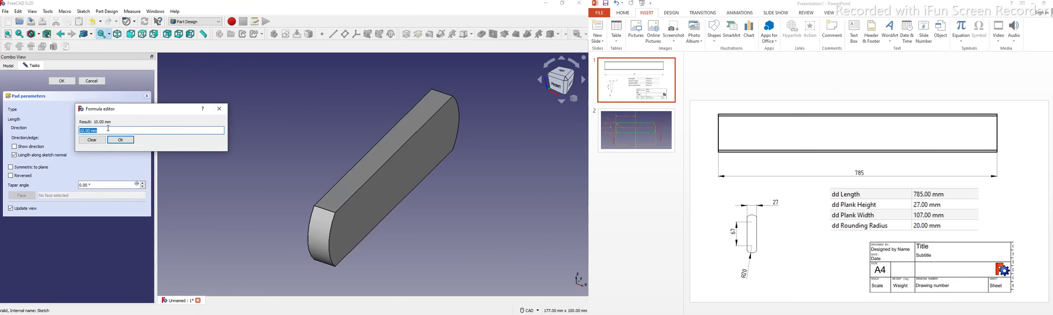
type("d")
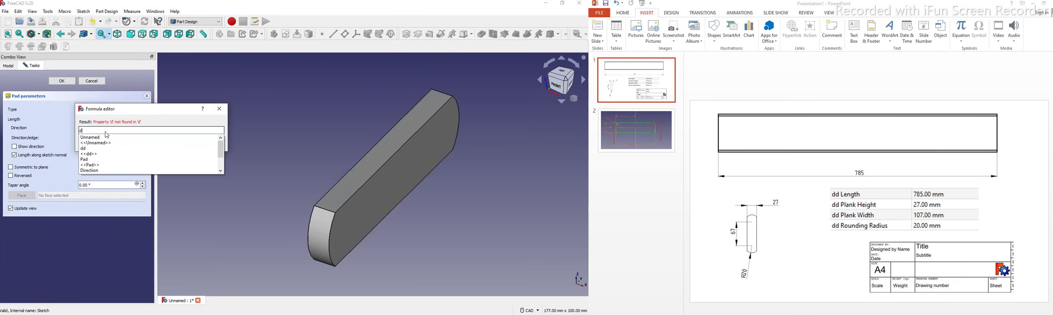
type("d.")
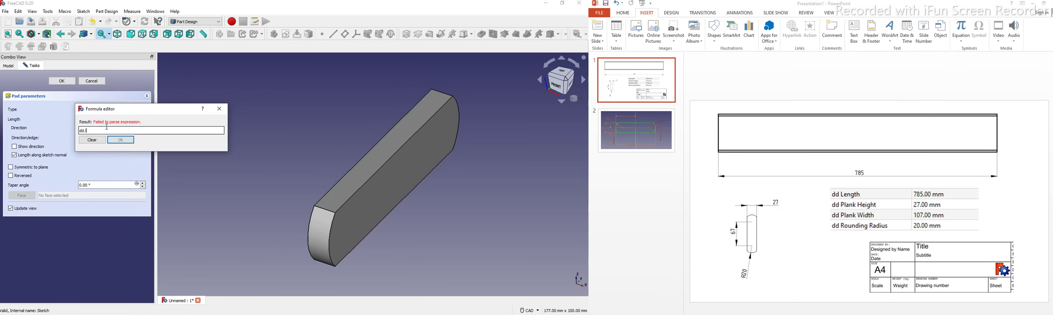
type("ddLength")
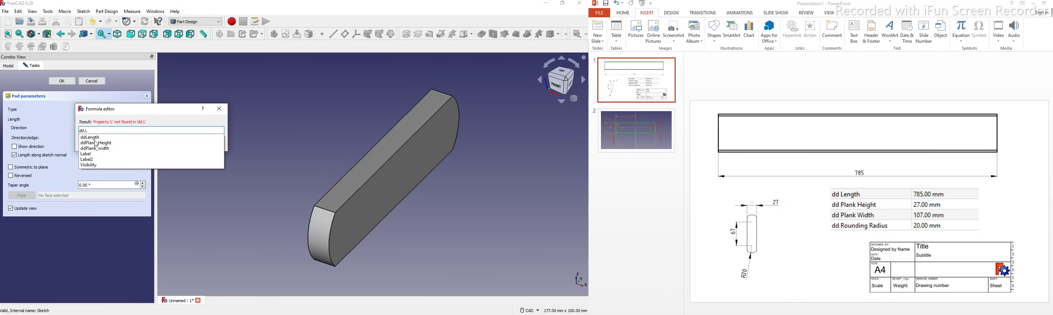
left_click(108, 151)
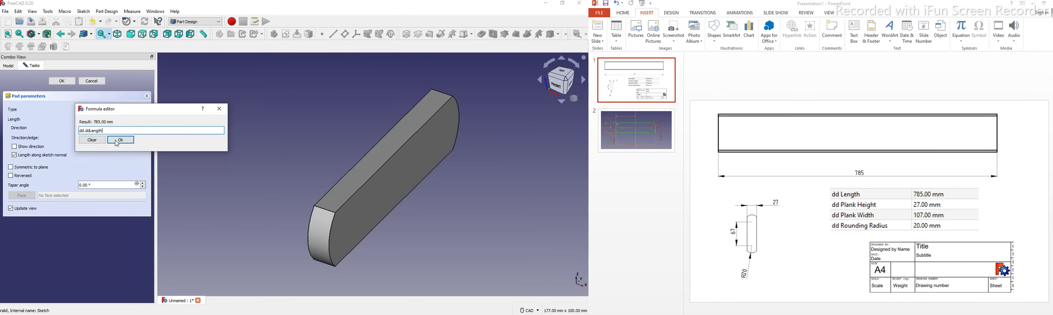
left_click(117, 141)
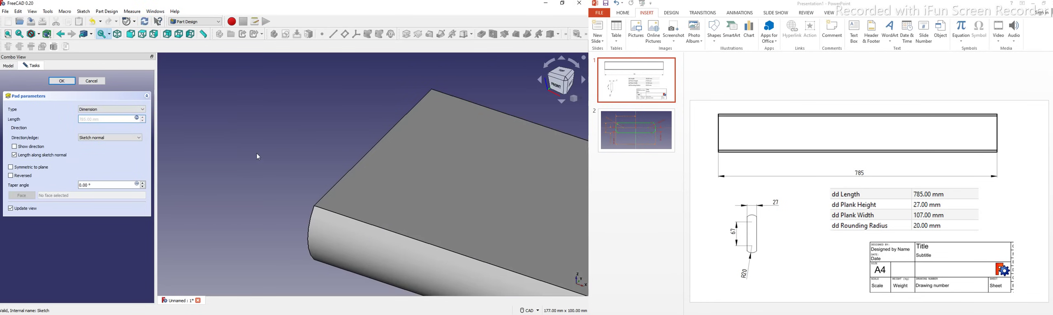
Change the pad type to Two dimensions and set its first length to the formula dd.ddLength/2
scroll(257, 157, "up", 4)
scroll(252, 156, "down", 5)
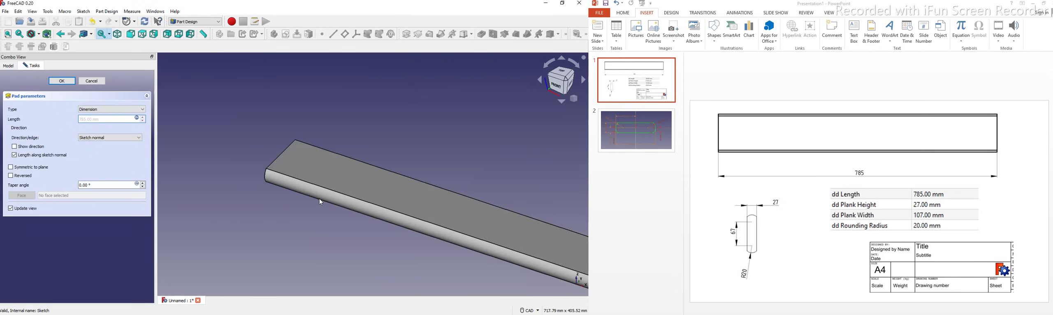
scroll(312, 198, "down", 2)
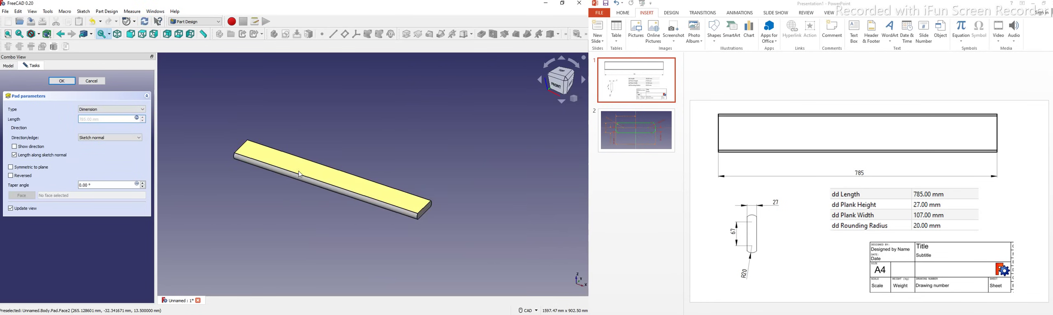
left_click(97, 110)
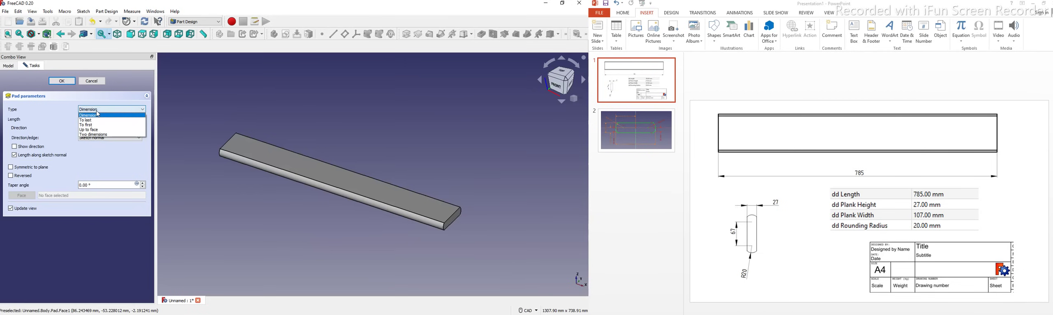
left_click(94, 135)
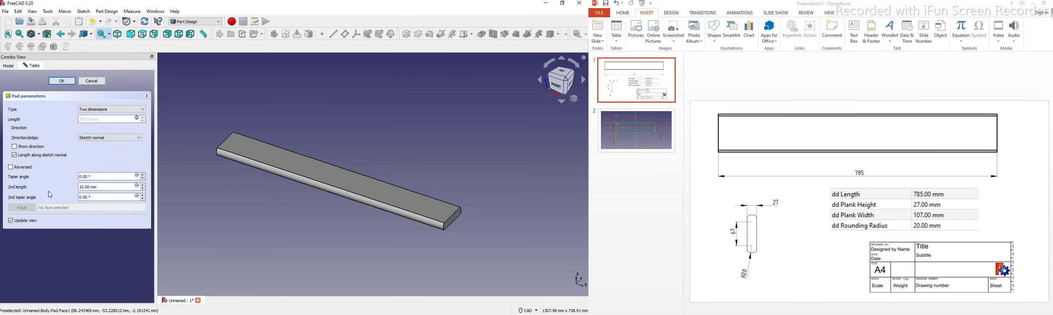
left_click(137, 118)
left_click(108, 131)
type("/2")
left_click(121, 140)
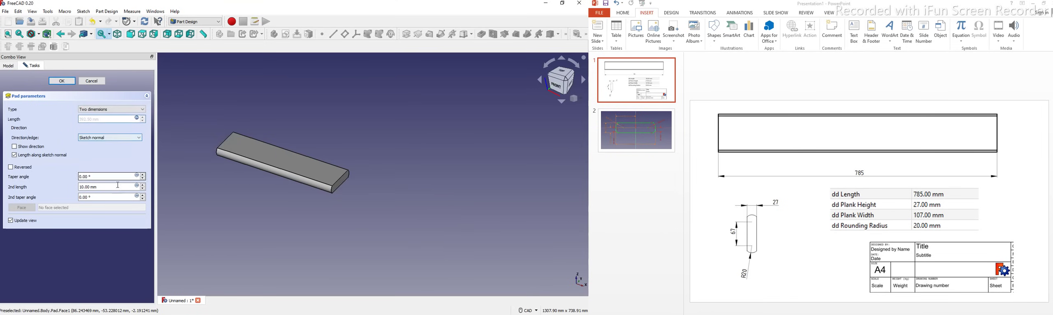
Set the pad's second length to the formula dd.ddLength/2 and finish the pad
left_click(137, 186)
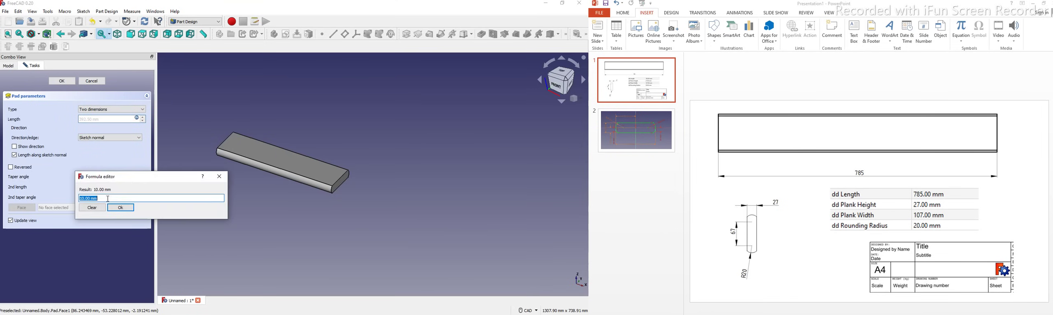
type("d")
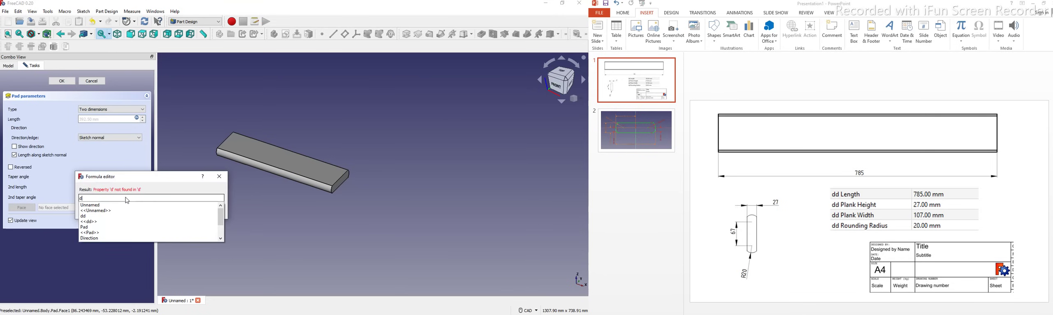
type("d.ddLength/2")
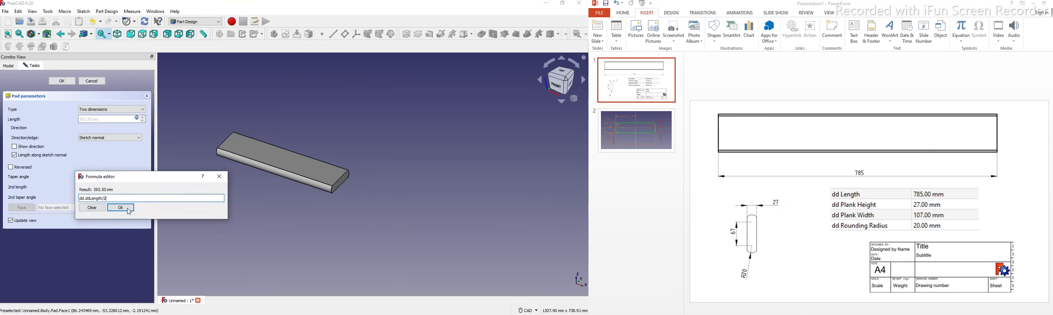
left_click(127, 208)
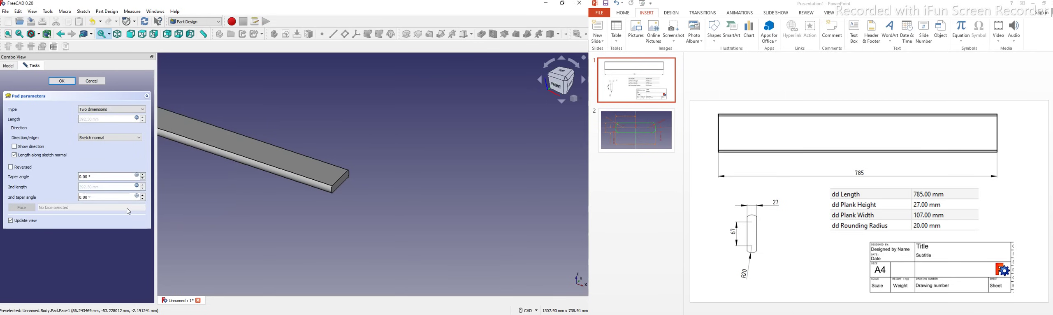
left_click(62, 81)
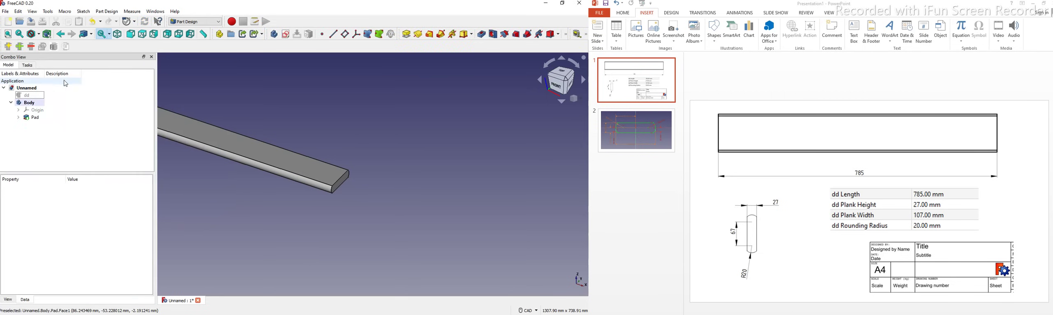
Show the body's origin axes and planes around the plank and collapse the Body in the model tree
left_click(42, 110)
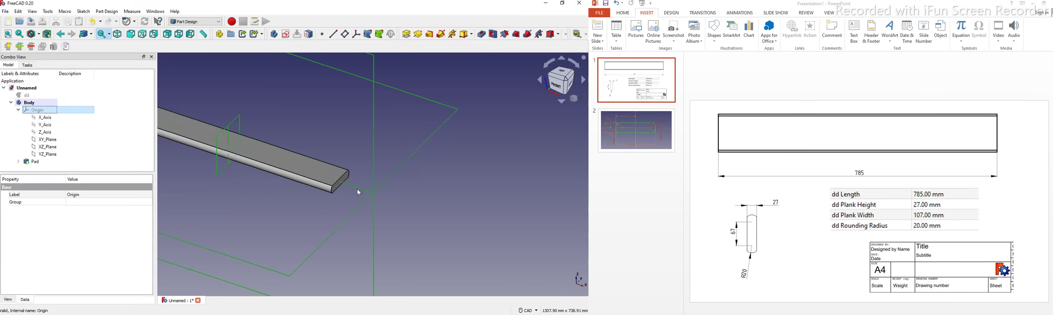
scroll(378, 200, "down", 1)
scroll(295, 179, "up", 1)
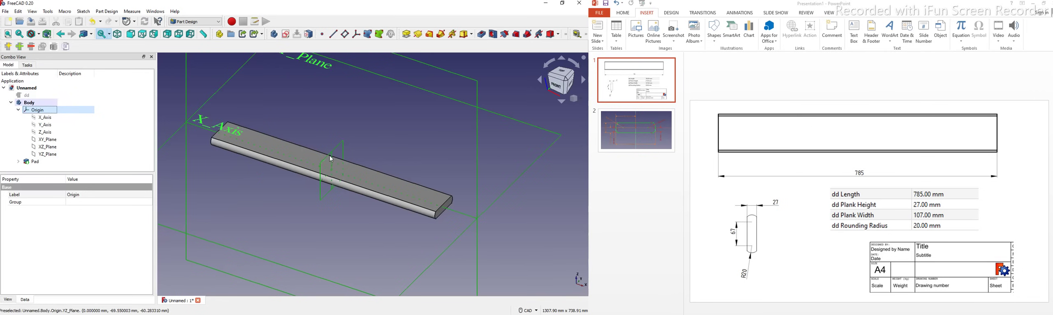
left_click(276, 217)
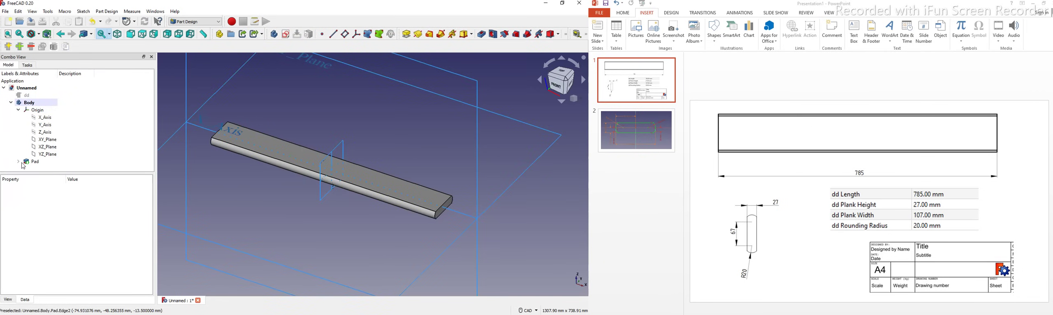
left_click(11, 103)
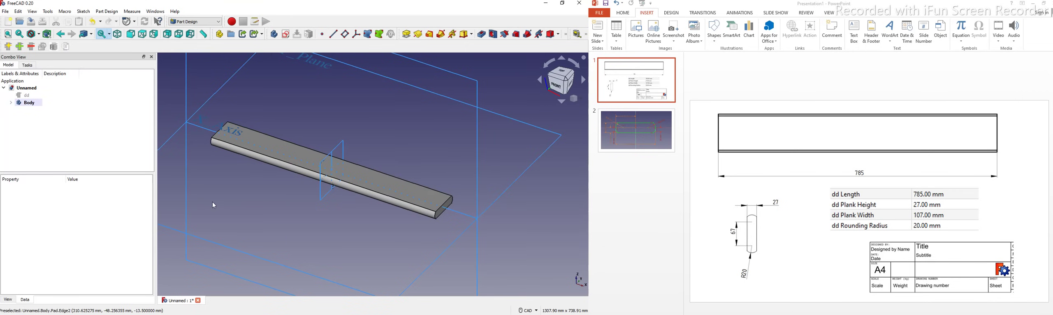
Set the dd object's Length property to 1785 mm
left_click(31, 100)
left_click(70, 217)
type("1785.00")
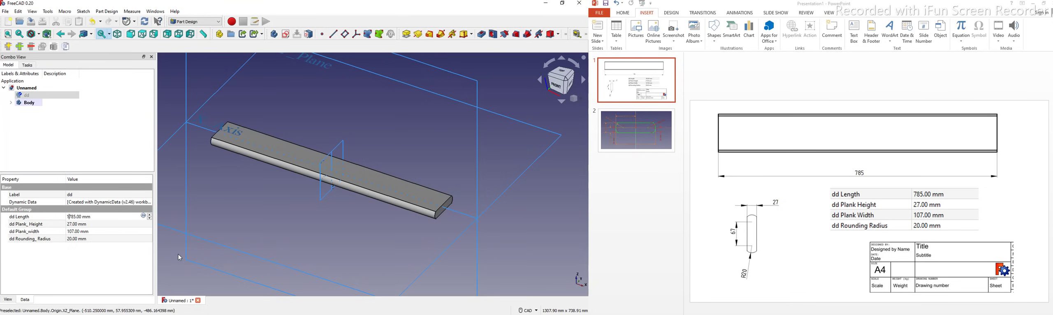
key("Return")
scroll(349, 189, "down", 5)
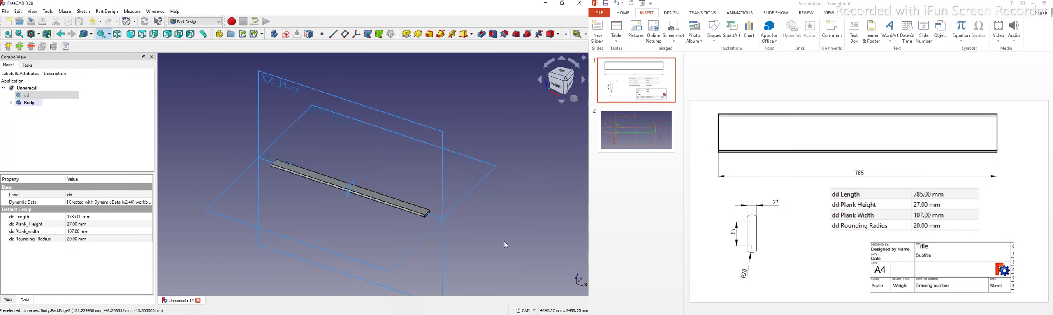
scroll(511, 255, "up", 3)
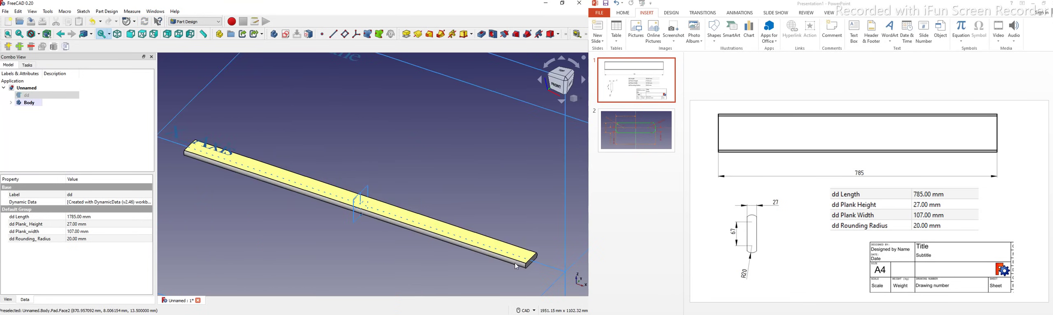
Set the dd object's Plank_width property to 207 mm
left_click(69, 233)
left_click(68, 233)
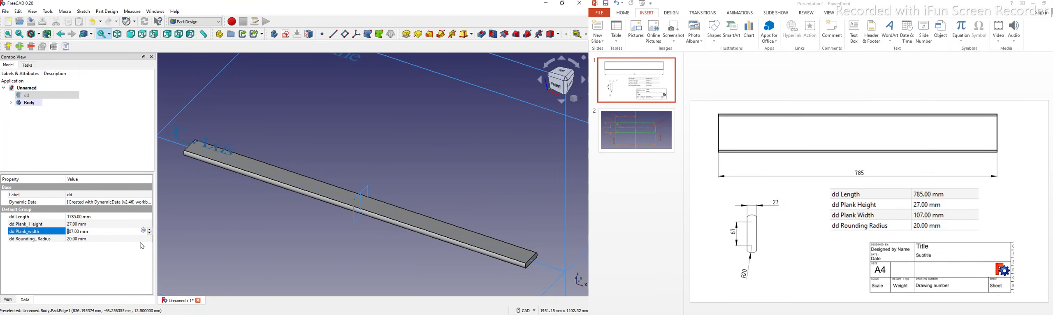
type("2")
key("Return")
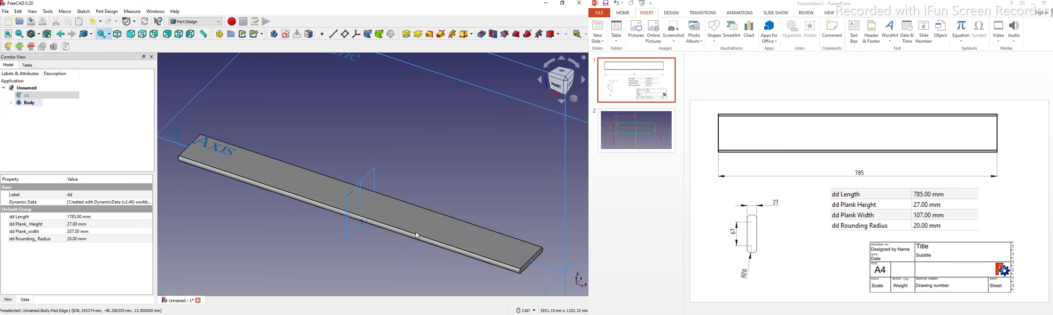
View the plank's end face straight on from the right, fitted closely to the view
scroll(479, 245, "up", 3)
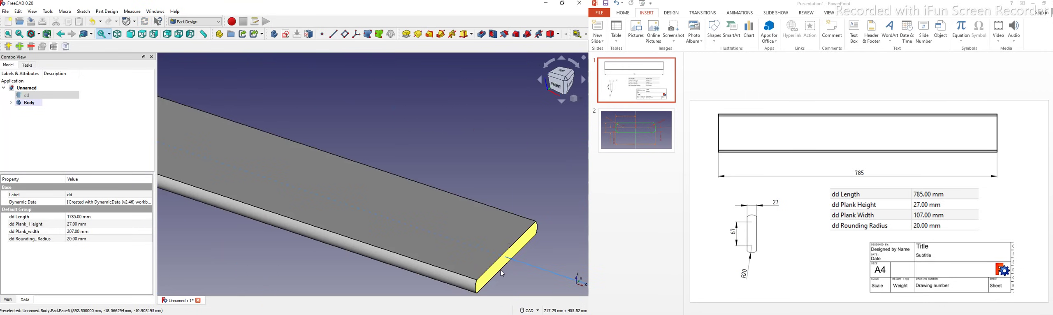
middle_click_drag(479, 244, 454, 208)
left_click(464, 246)
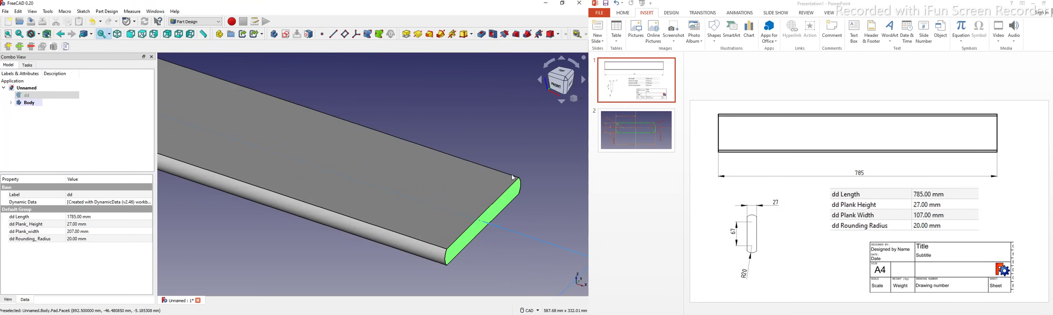
left_click(571, 87)
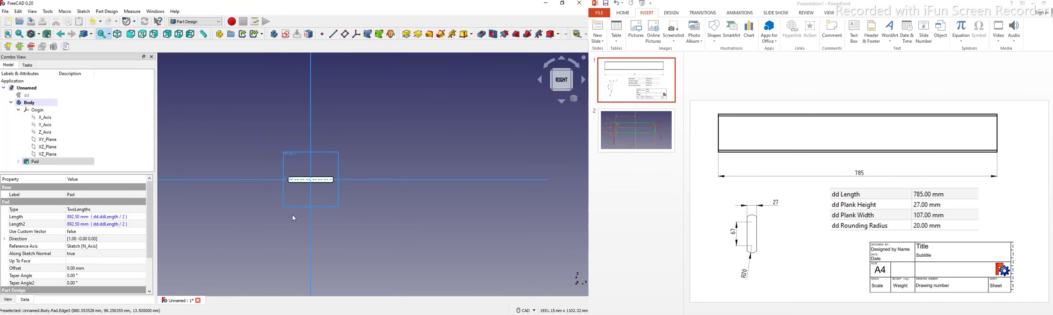
key("v")
key("s")
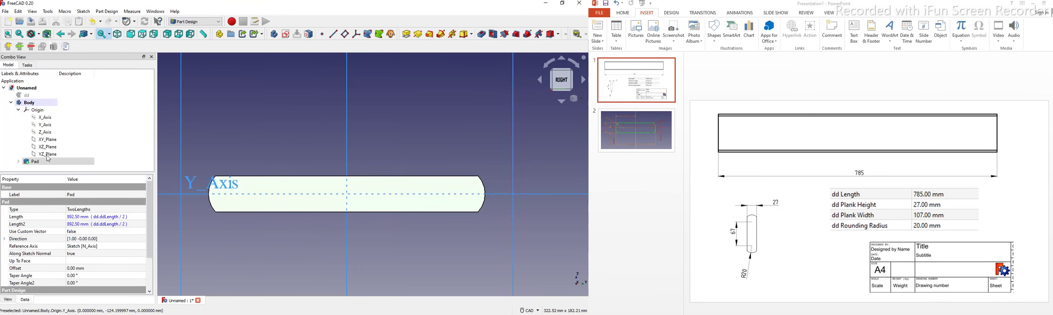
Set the dd object's Plank_width property to 107 mm
left_click(29, 95)
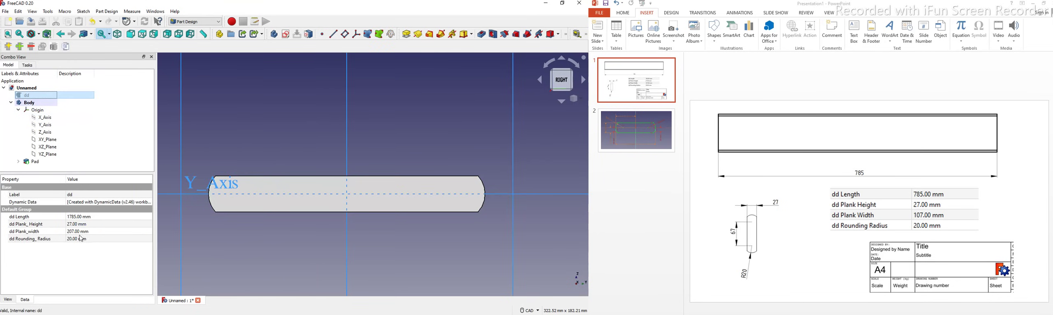
left_click(76, 231)
key("Home")
key("Delete")
type("1")
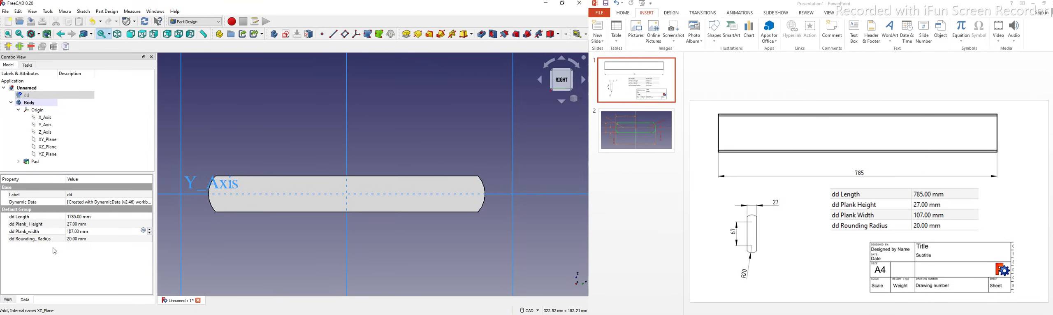
key("Return")
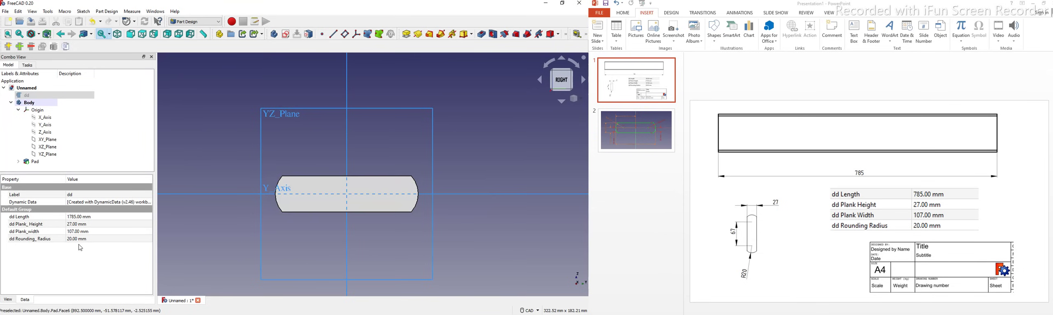
Set the dd object's Plank_Height property to 37 mm
left_click(70, 227)
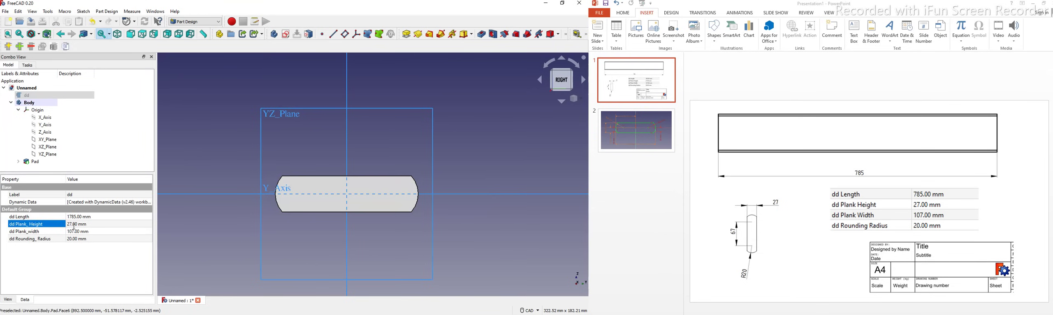
left_click(71, 225)
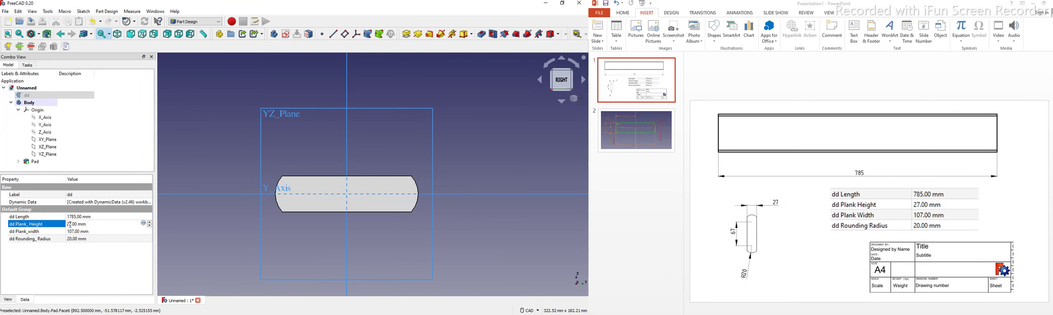
key("shift+Home")
type("3")
key("Return")
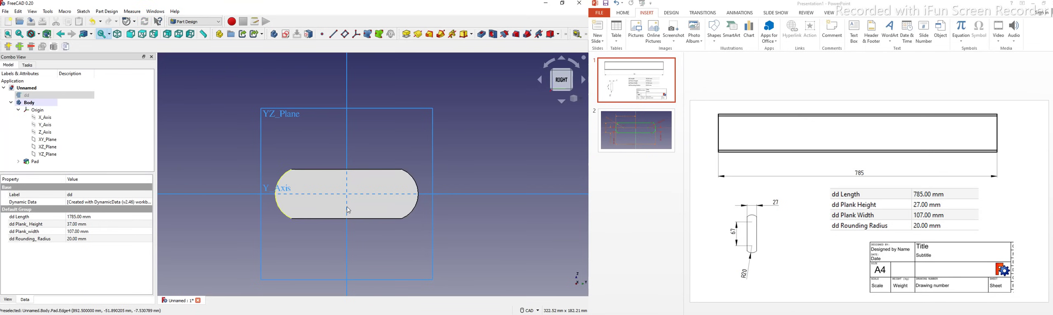
Set the dd object's Plank_Height property back to 27 mm
left_click(71, 226)
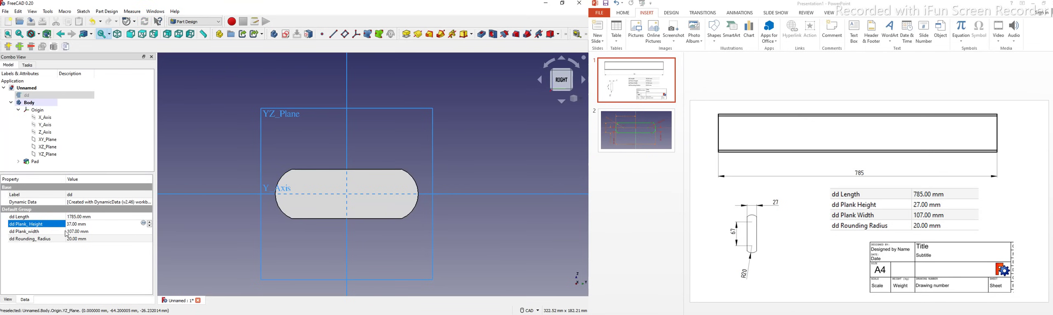
key("BackSpace")
type("2")
key("Return")
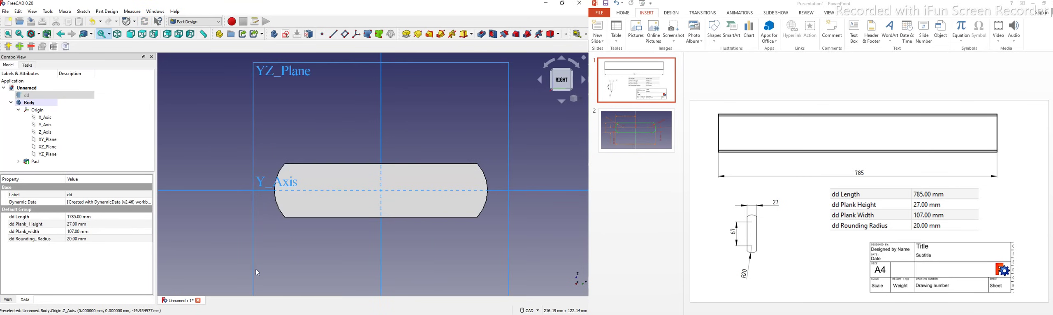
Examine the whole plank in the isometric view, with its full length in sight
scroll(232, 279, "down", 2)
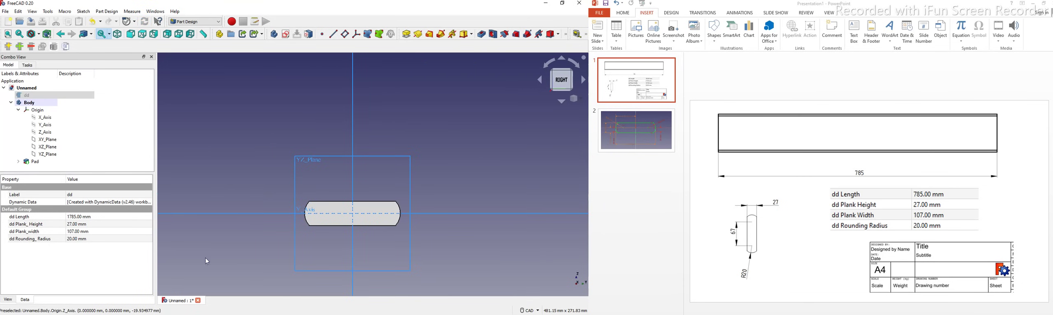
left_click(555, 127)
left_click(574, 99)
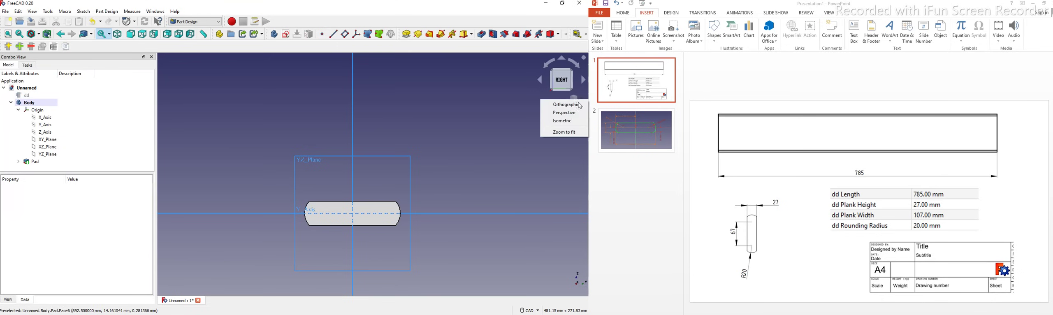
left_click(567, 123)
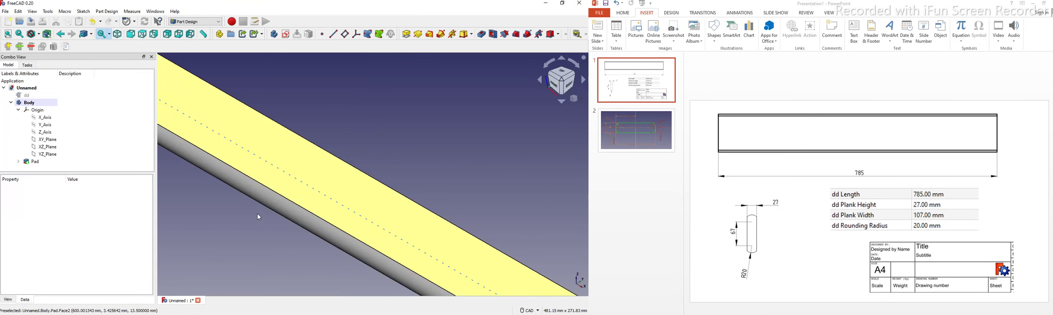
scroll(334, 225, "down", 3)
scroll(429, 241, "down", 2)
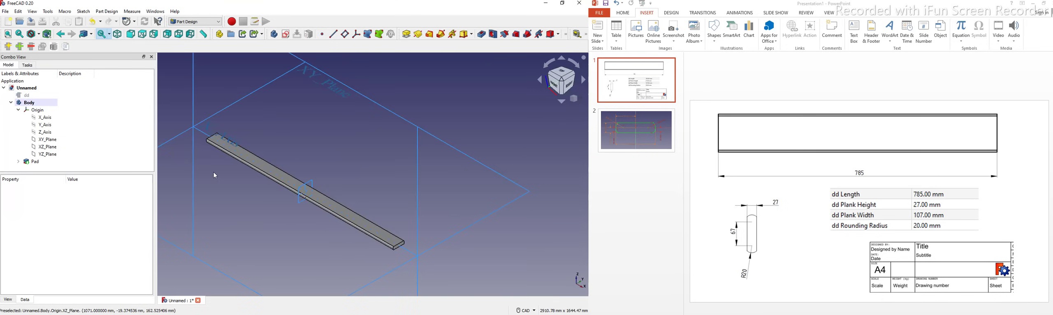
scroll(214, 172, "up", 2)
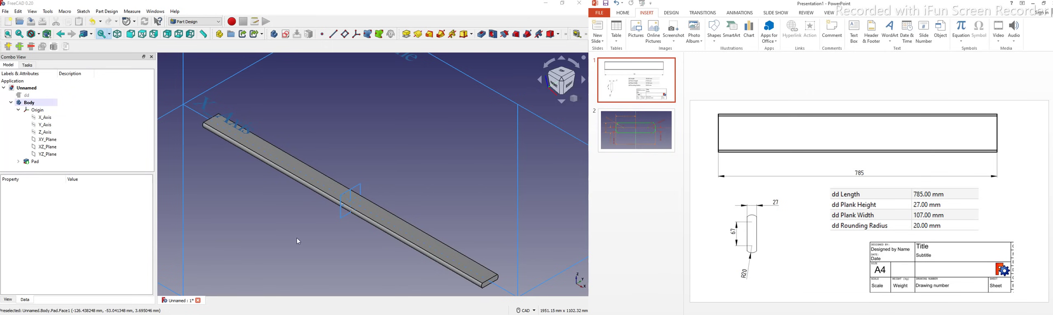
scroll(305, 207, "down", 1)
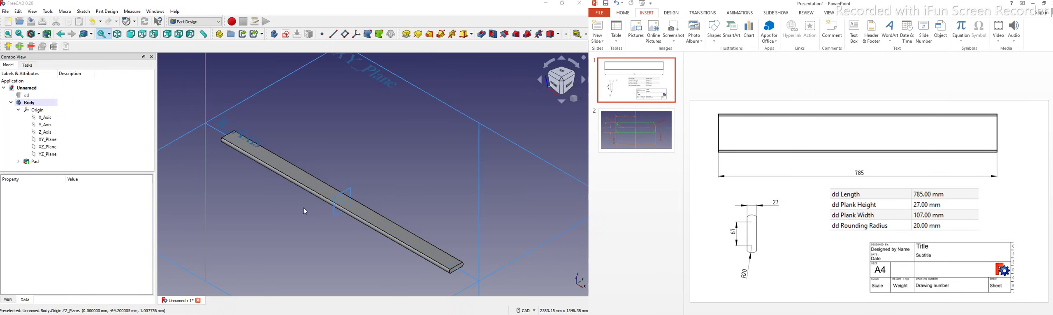
scroll(304, 210, "down", 1)
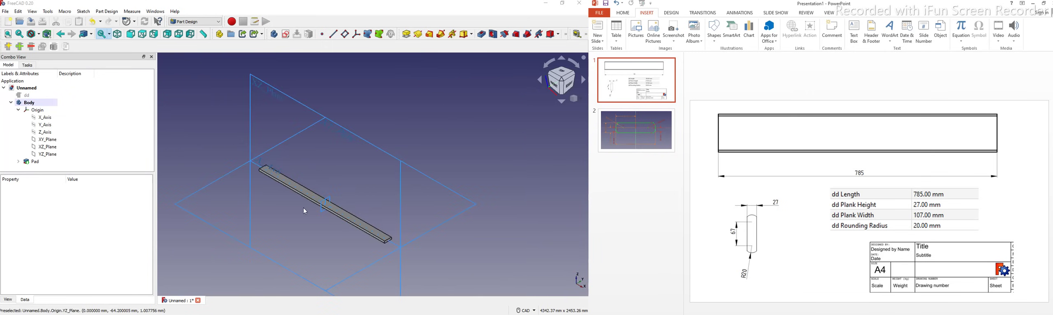
scroll(304, 211, "up", 3)
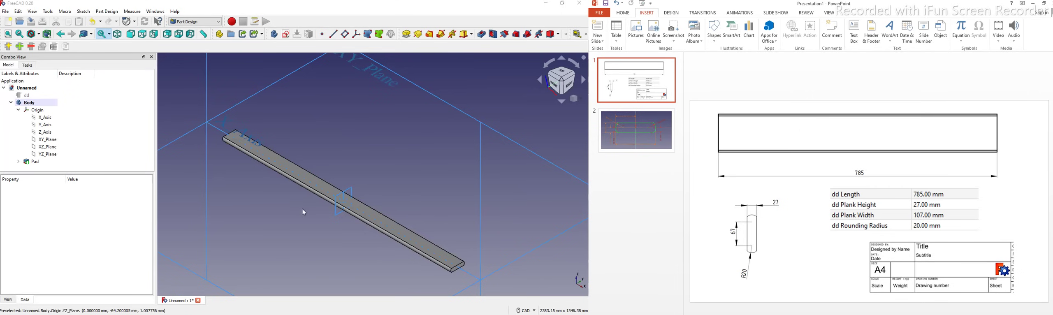